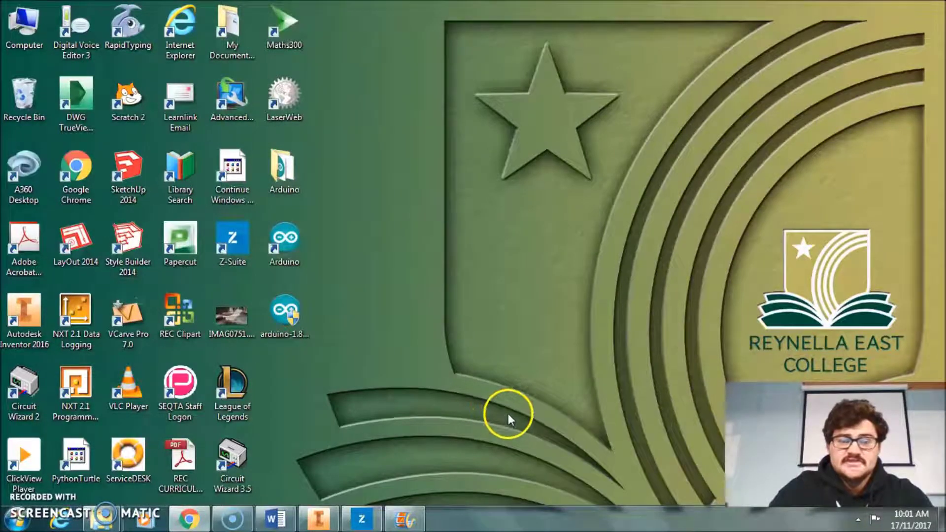
# Step: Launch Adobe Illustrator CS6 (64 Bit) by searching 'illu' in the Windows 7 Start menu
pyautogui.click(16, 520)
pyautogui.write('illu')
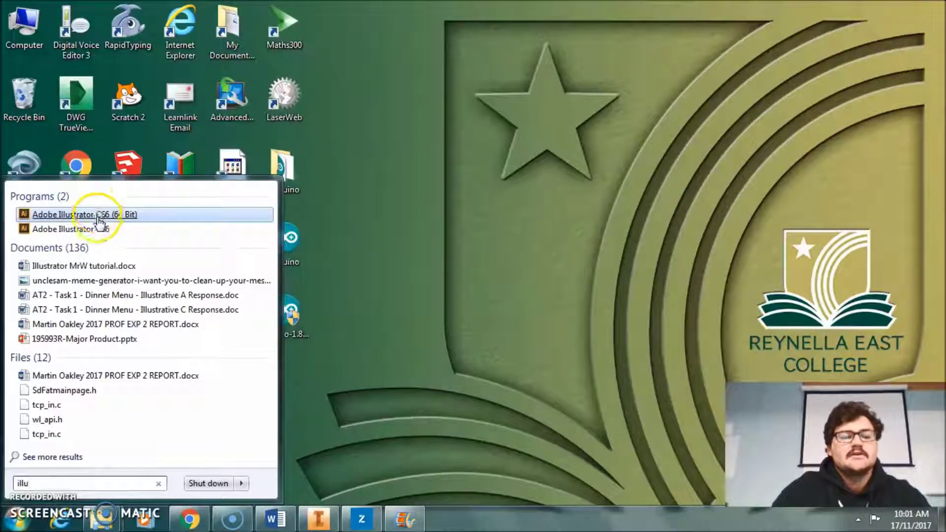
pyautogui.click(93, 215)
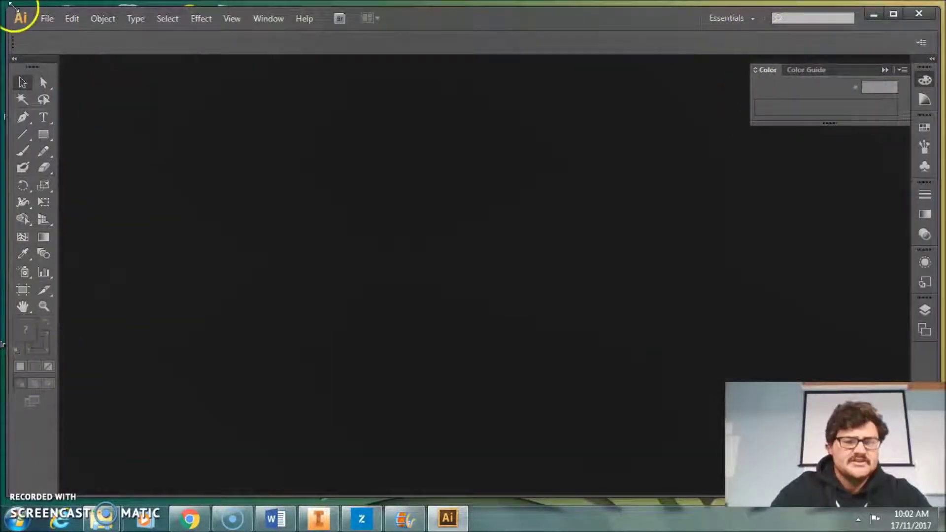
# Step: Create a new [Custom]-profile document named 'Basic Shape' with Millimeters as units
pyautogui.click(47, 19)
pyautogui.click(72, 35)
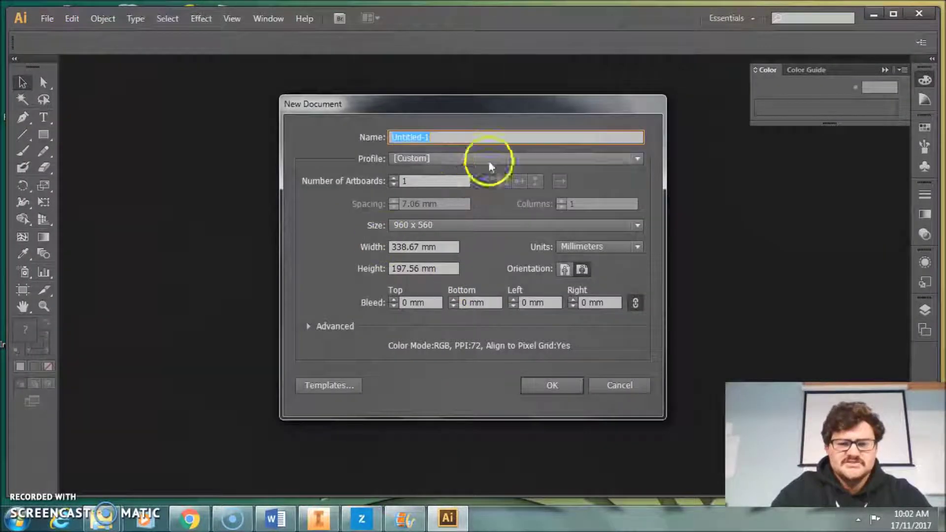
pyautogui.click(438, 164)
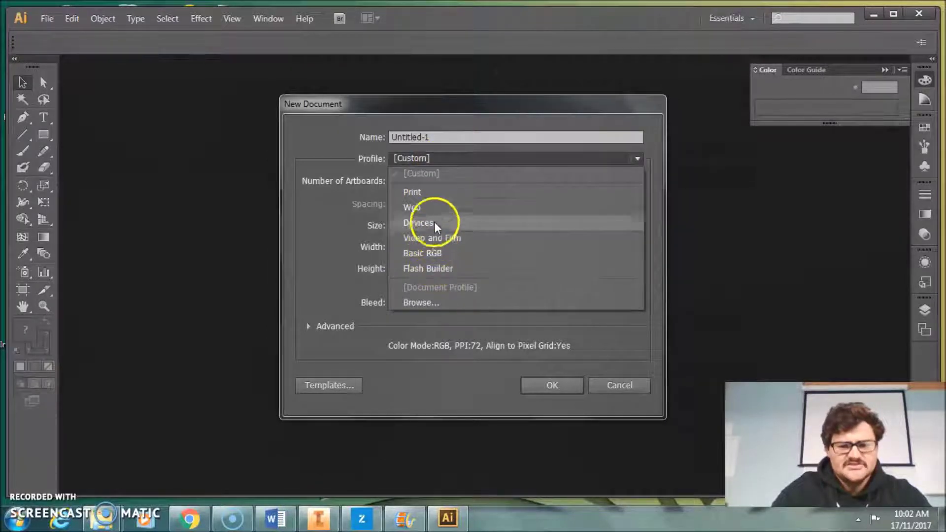
pyautogui.click(339, 155)
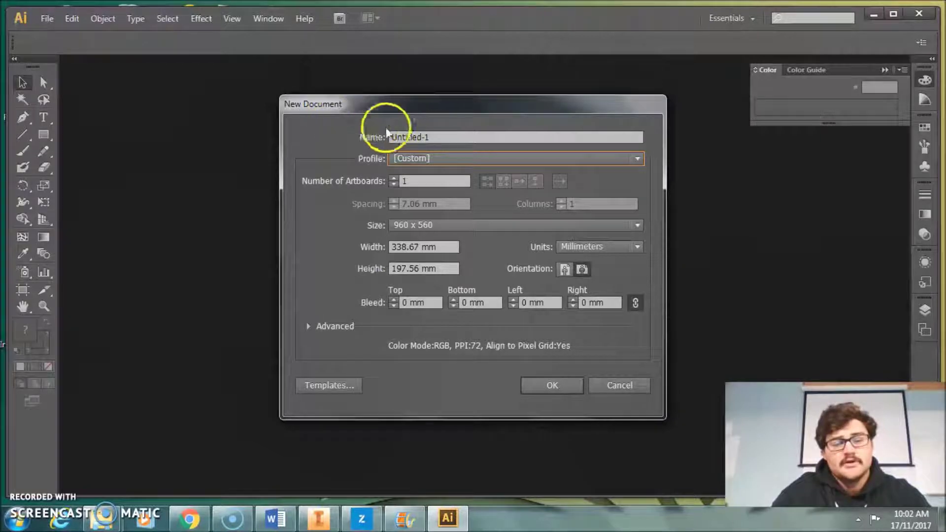
pyautogui.doubleClick(453, 131)
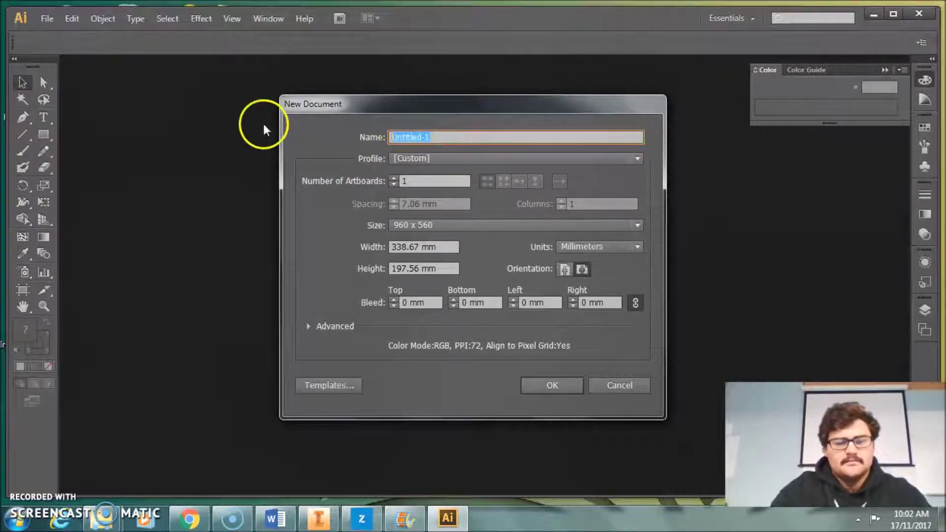
pyautogui.write('Basic Shape')
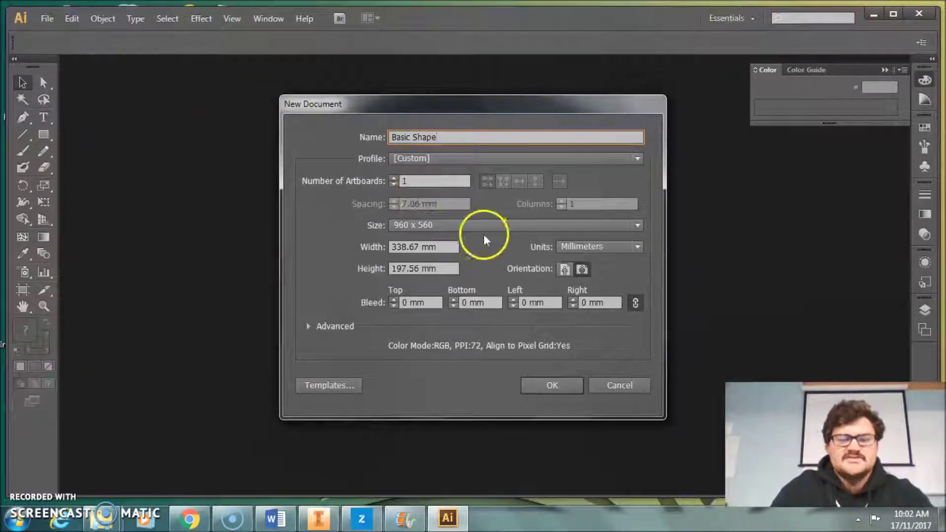
pyautogui.click(611, 250)
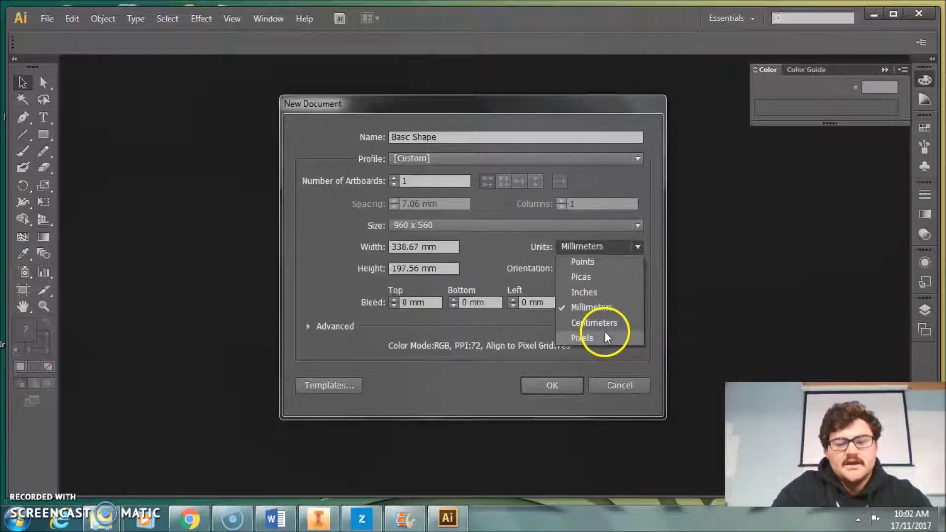
pyautogui.click(604, 312)
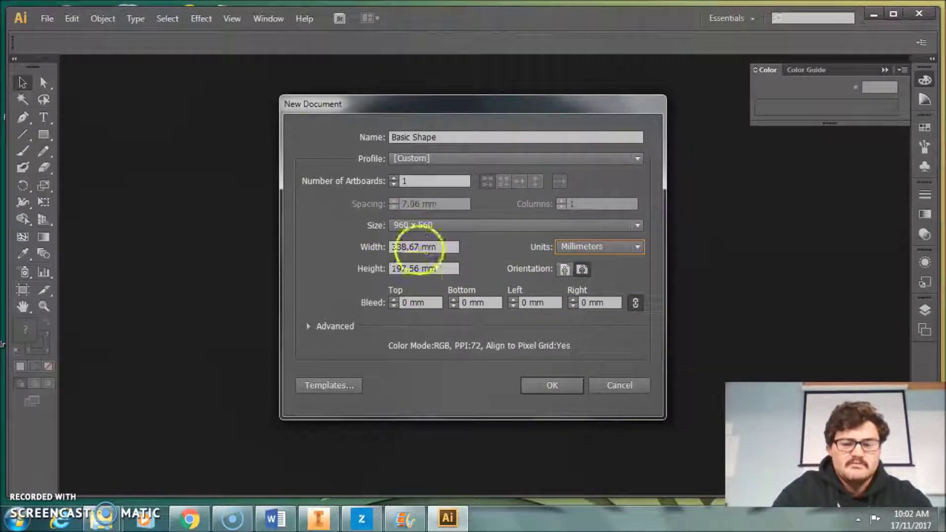
pyautogui.click(563, 382)
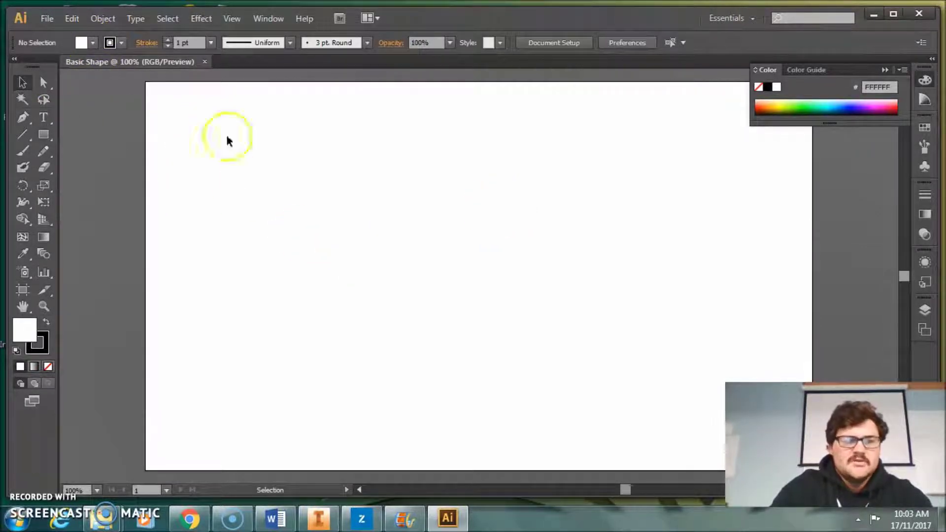
pyautogui.click(43, 85)
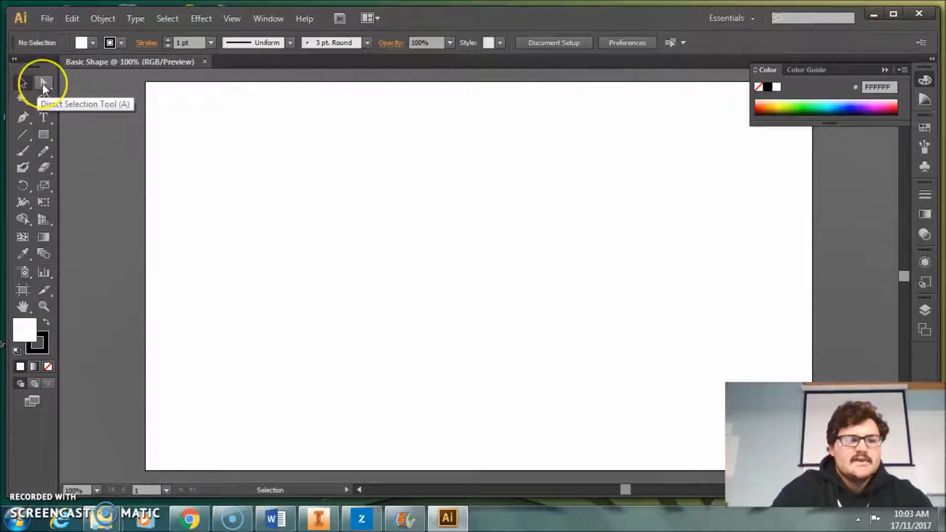
pyautogui.click(45, 133)
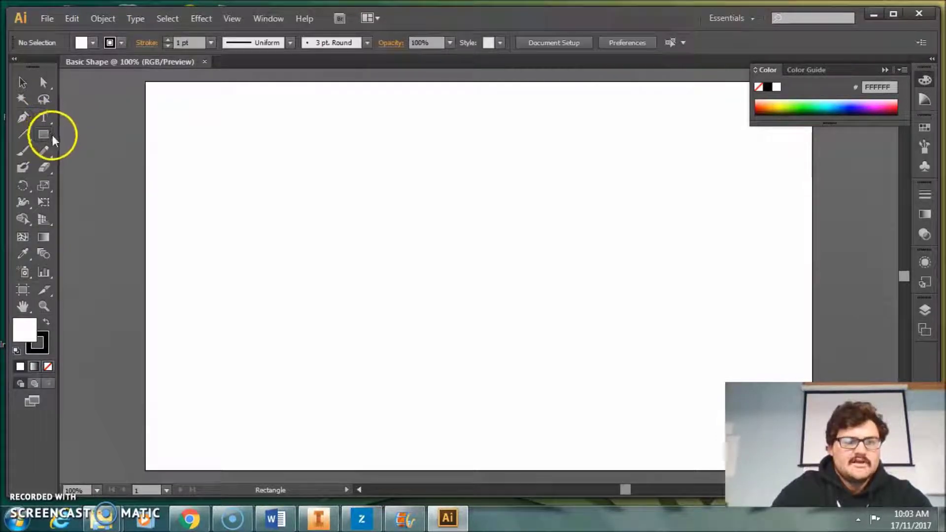
pyautogui.moveTo(330, 215); pyautogui.dragTo(501, 311)
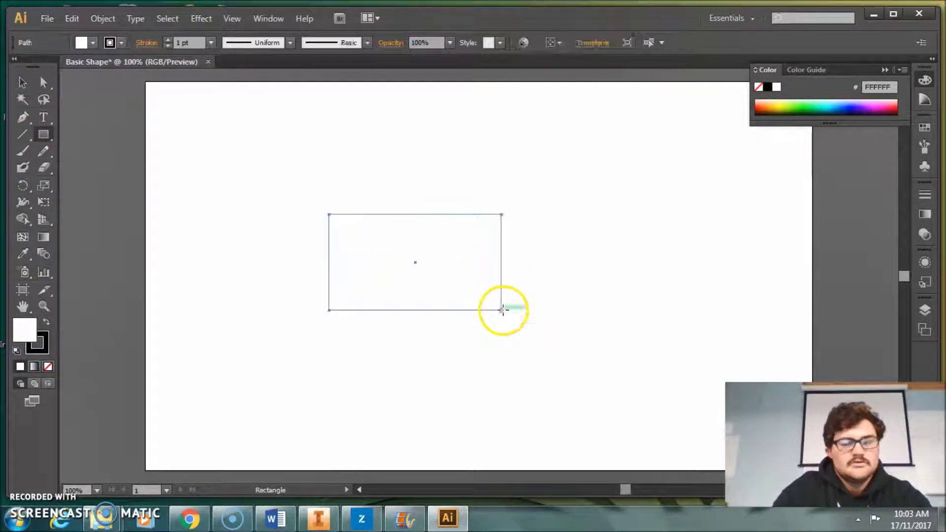
pyautogui.click(22, 83)
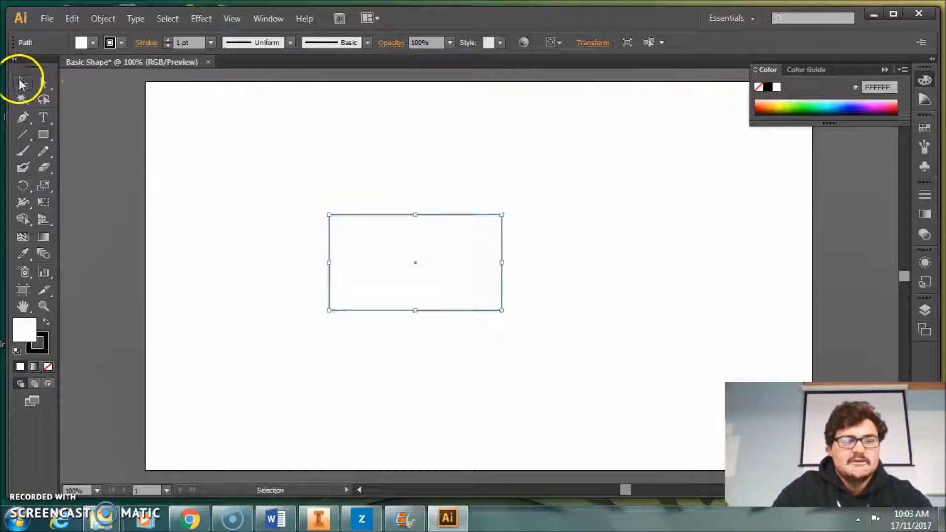
pyautogui.moveTo(435, 215); pyautogui.dragTo(485, 211)
pyautogui.click(44, 83)
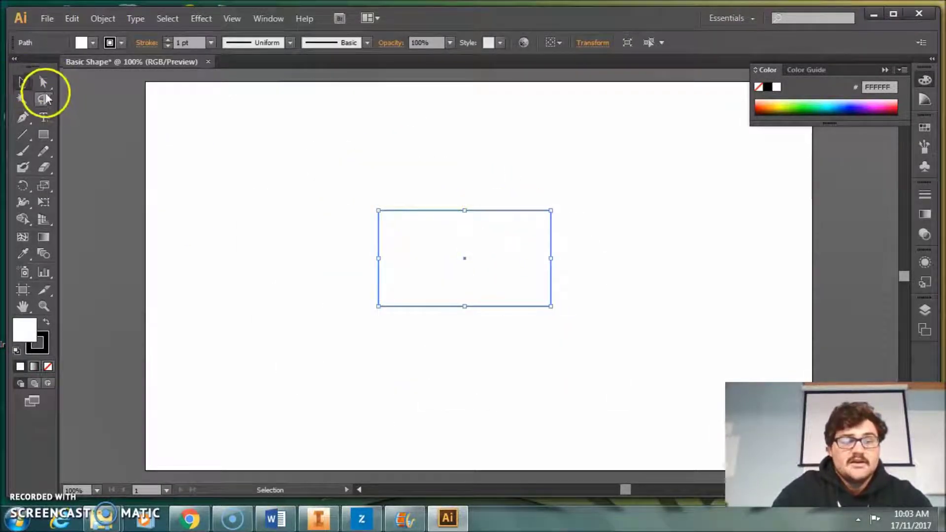
pyautogui.moveTo(384, 211)
pyautogui.mouseDown()
pyautogui.moveTo(429, 251)
pyautogui.moveTo(386, 211)
pyautogui.mouseUp()
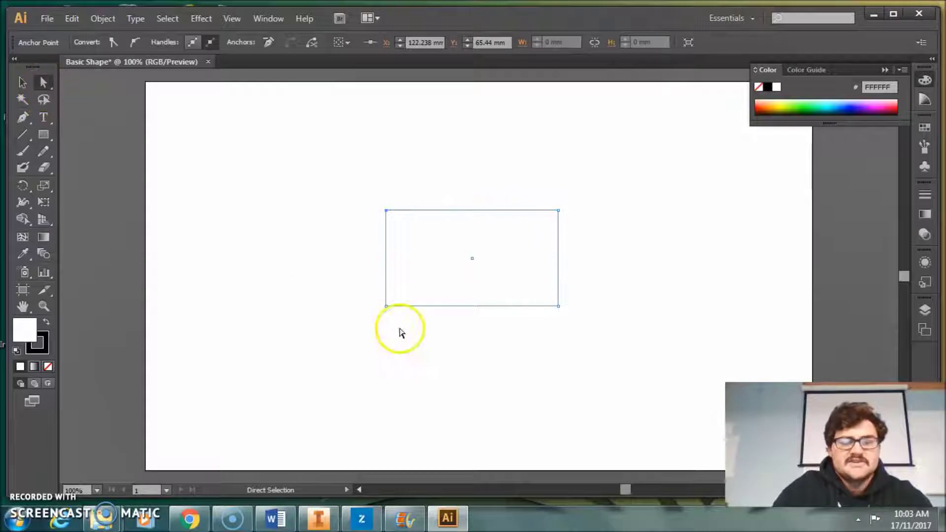
pyautogui.moveTo(386, 212); pyautogui.dragTo(446, 253)
pyautogui.moveTo(387, 307); pyautogui.dragTo(349, 352)
pyautogui.moveTo(446, 253); pyautogui.dragTo(226, 159)
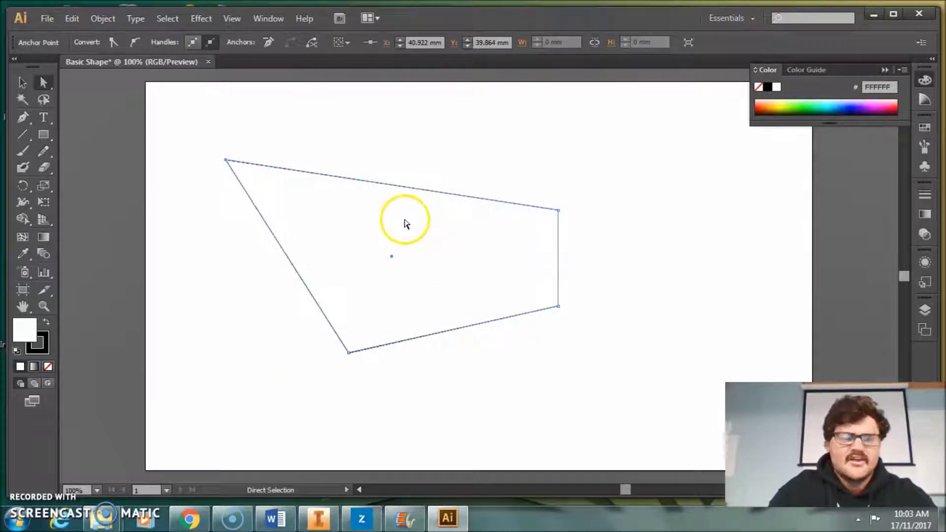
pyautogui.click(22, 82)
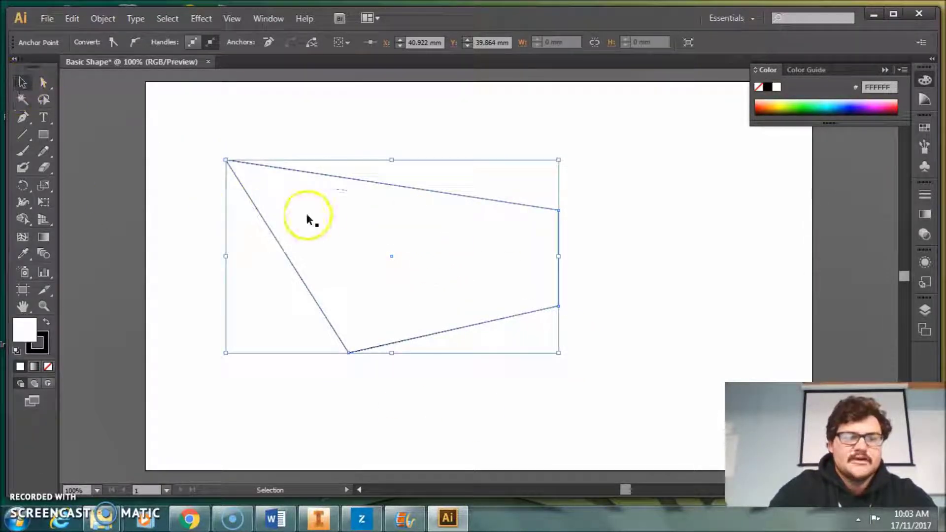
pyautogui.click(340, 171)
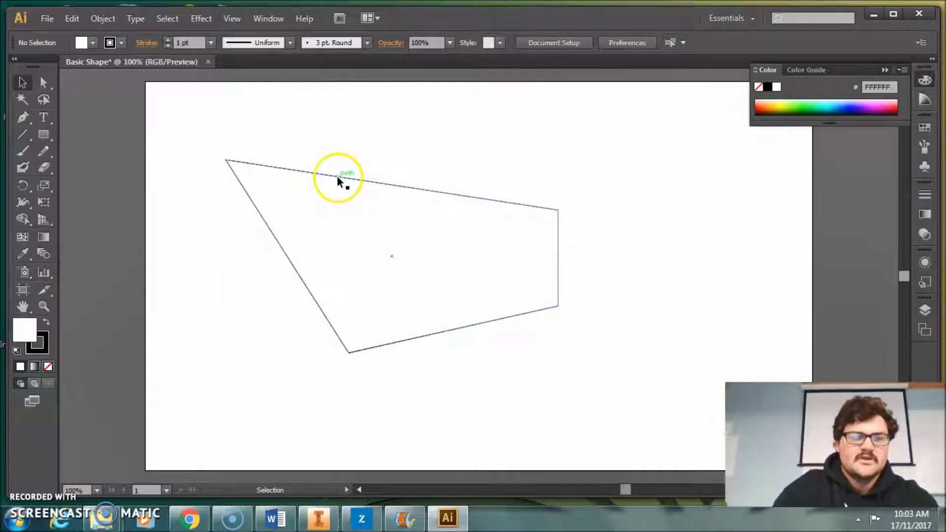
pyautogui.click(337, 177)
pyautogui.press('Delete')
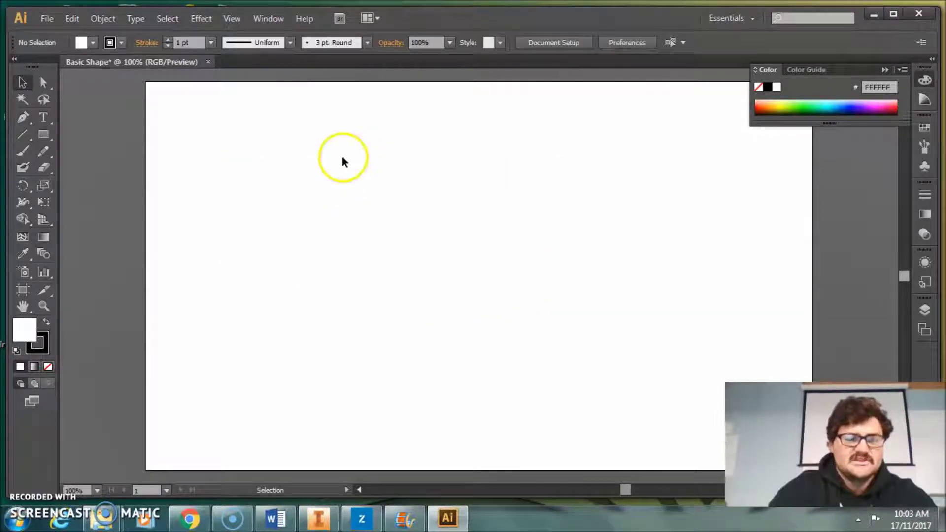
# Step: Choose the Ellipse tool and draw a couple of trial ellipses, deleting each one
pyautogui.click(47, 135)
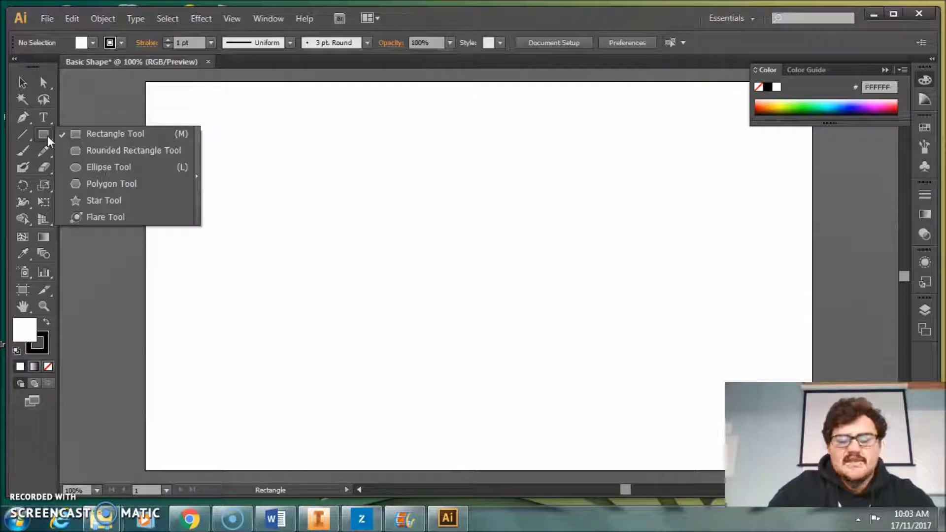
pyautogui.click(110, 152)
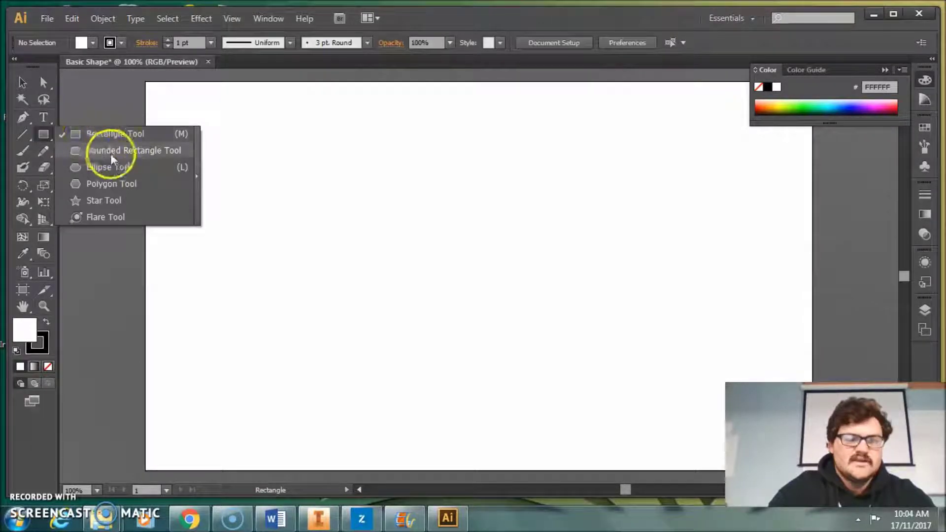
pyautogui.moveTo(111, 152); pyautogui.dragTo(117, 166)
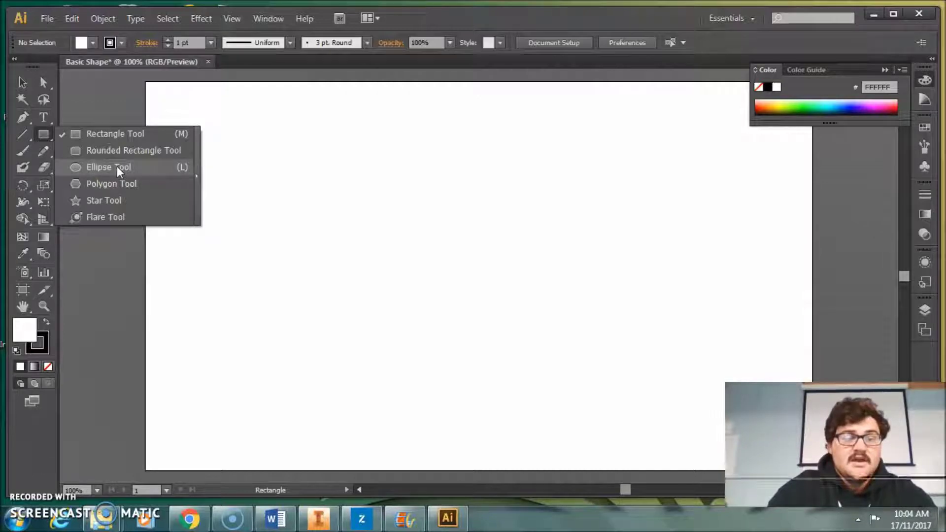
pyautogui.moveTo(117, 167); pyautogui.dragTo(117, 167)
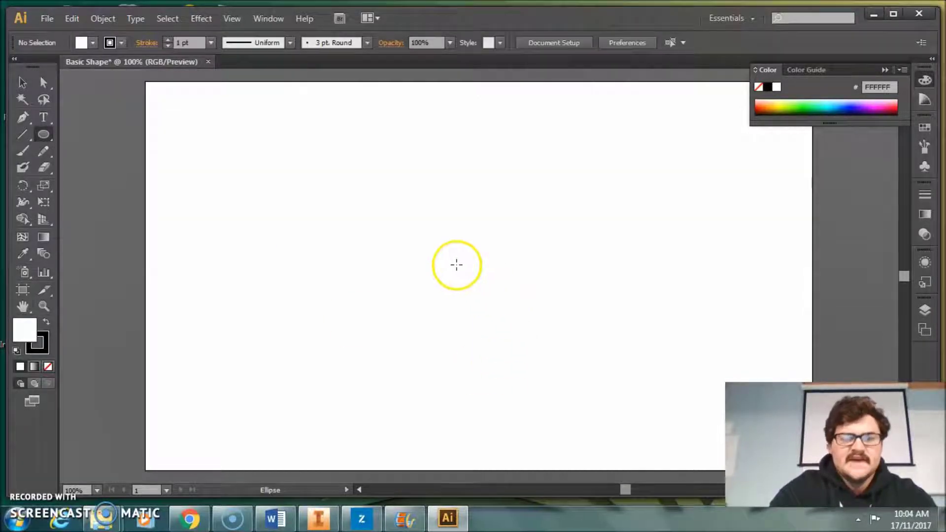
pyautogui.moveTo(368, 224); pyautogui.dragTo(710, 284)
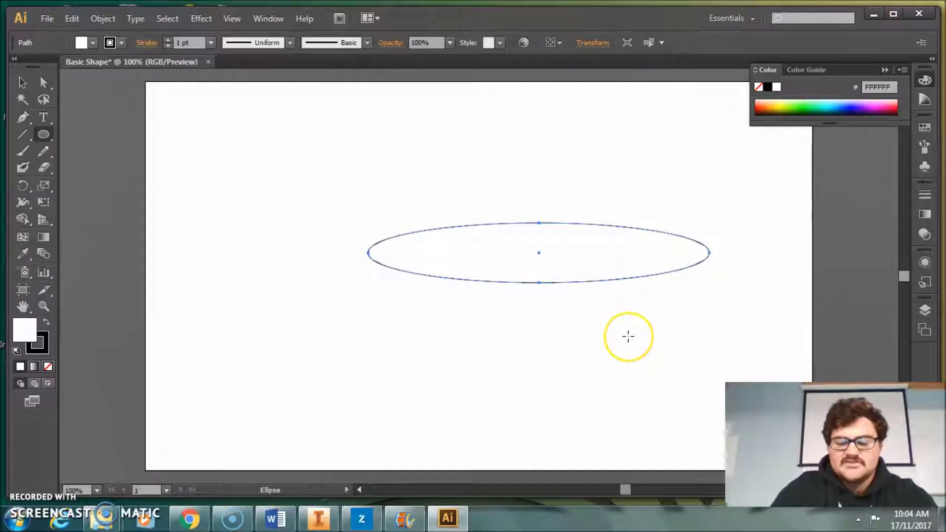
pyautogui.press('Delete')
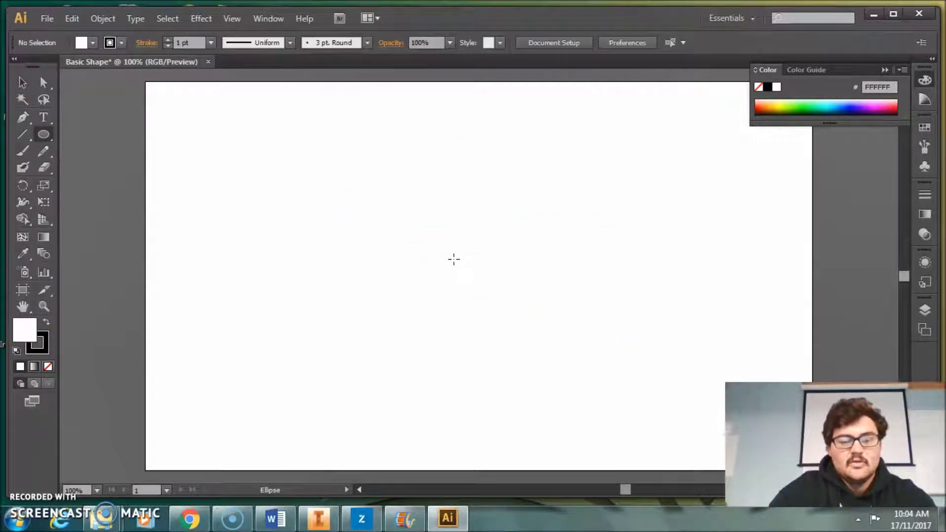
pyautogui.click(454, 259)
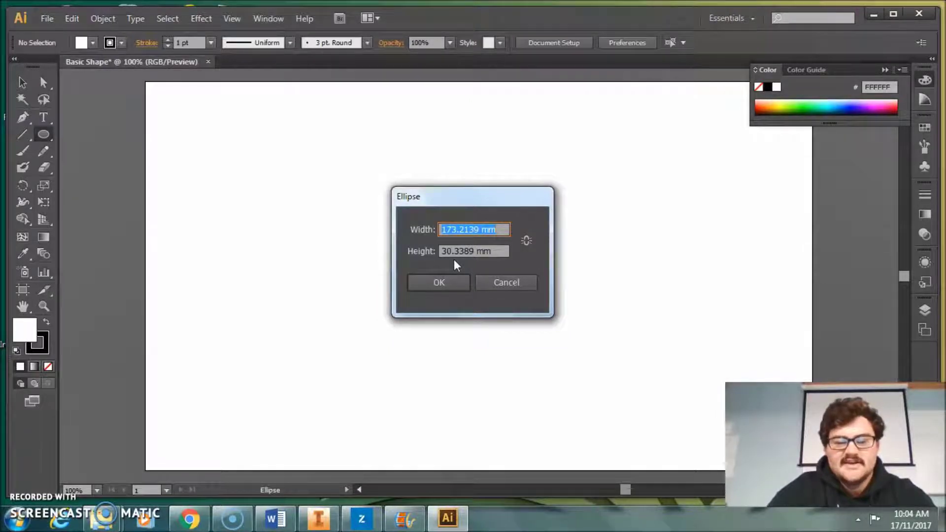
pyautogui.click(514, 282)
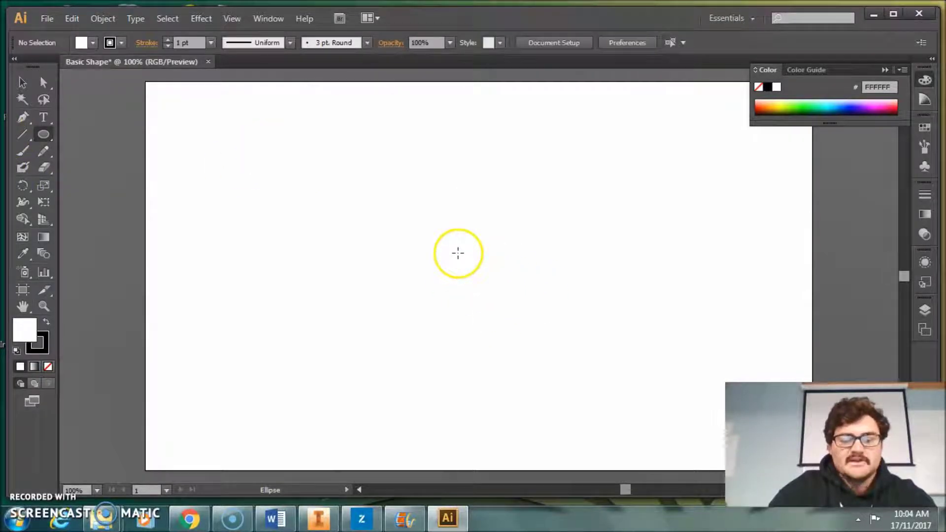
pyautogui.moveTo(457, 253); pyautogui.dragTo(309, 166)
pyautogui.press('Delete')
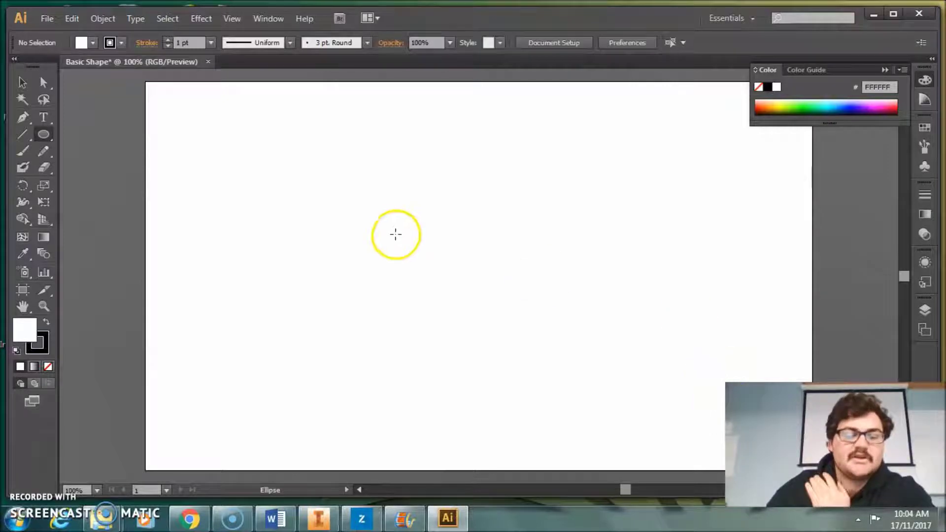
# Step: Create a circle with width and height of 80 mm in the Ellipse size dialog
pyautogui.click(458, 263)
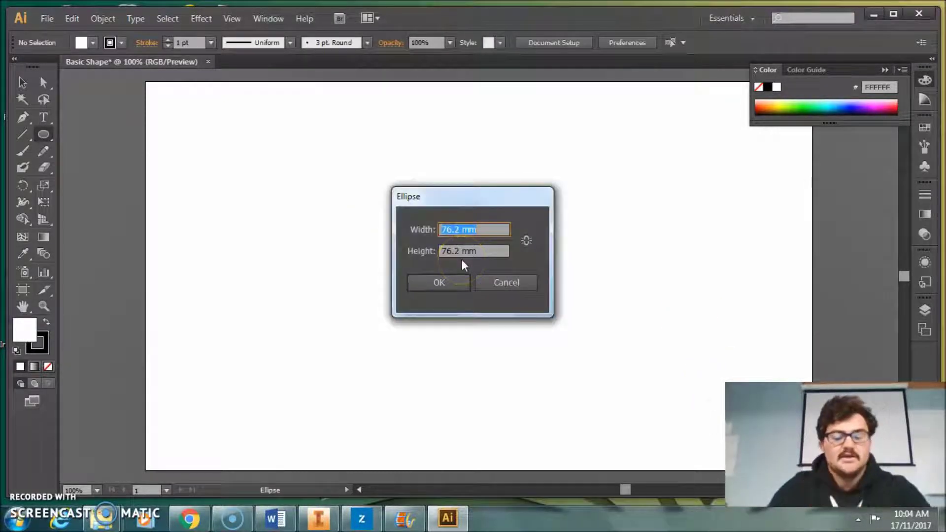
pyautogui.write('80')
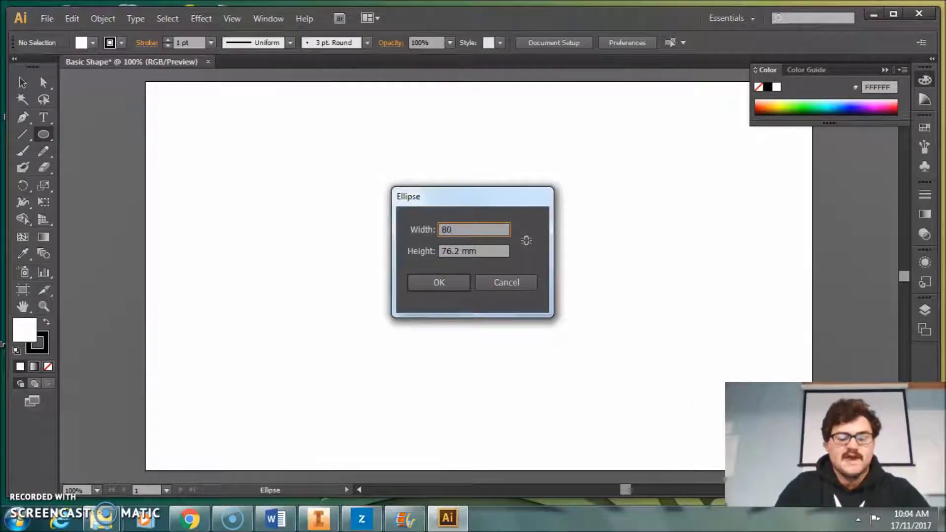
pyautogui.press('Tab')
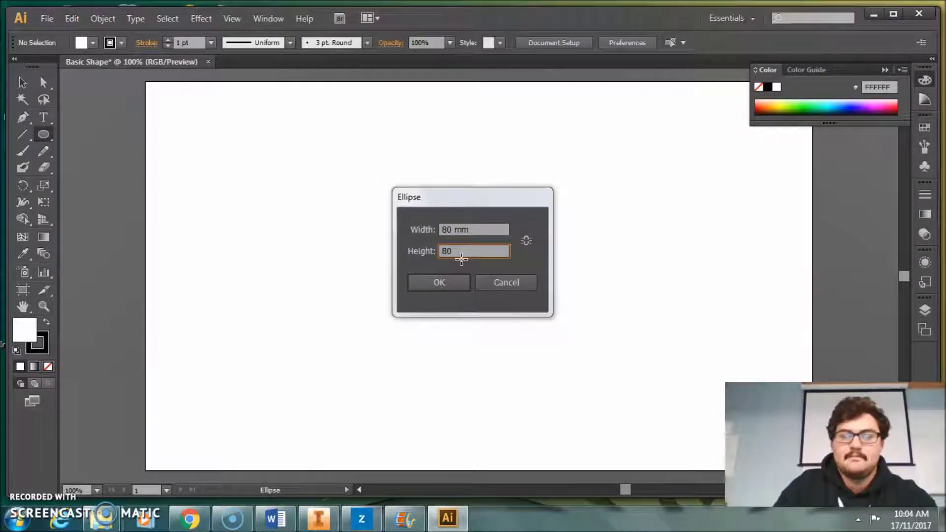
pyautogui.press('Return')
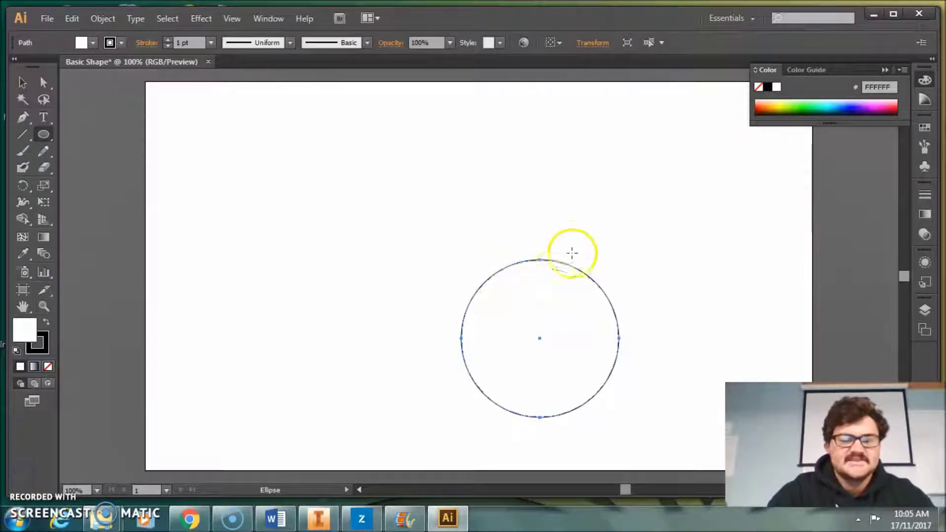
# Step: Move the 80 mm circle up and left and zoom the view to 150%
pyautogui.click(22, 82)
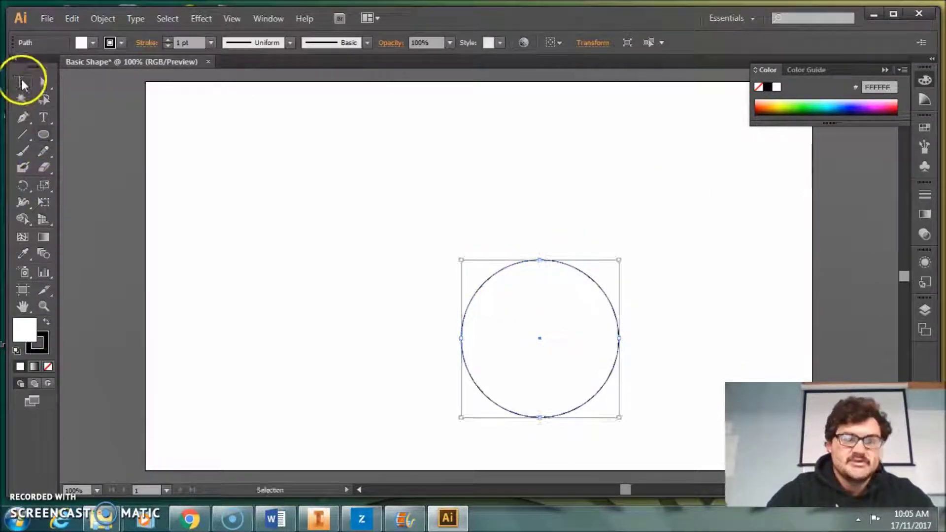
pyautogui.moveTo(535, 283); pyautogui.dragTo(474, 207)
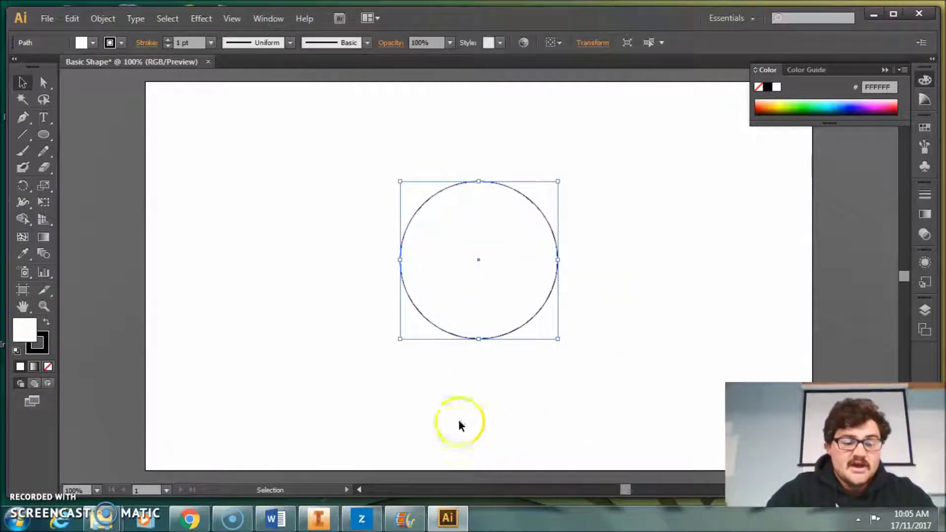
pyautogui.click(97, 491)
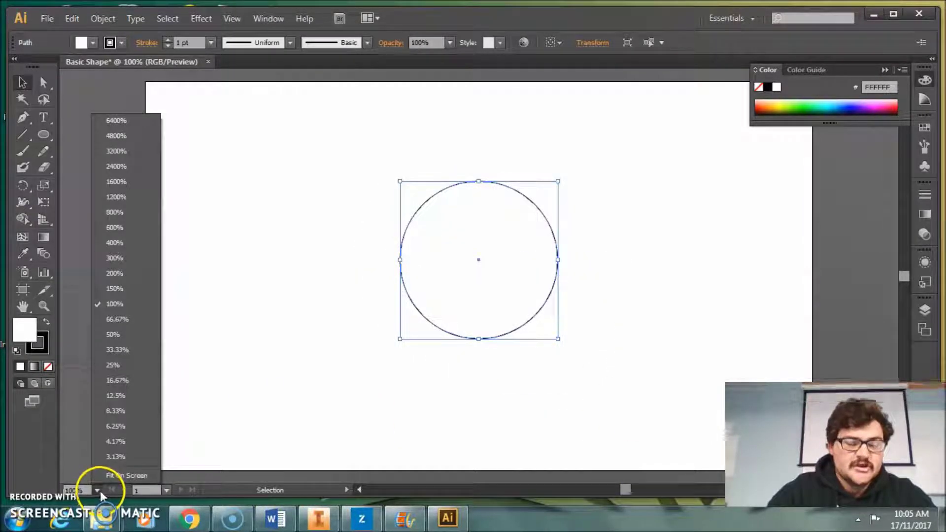
pyautogui.click(117, 289)
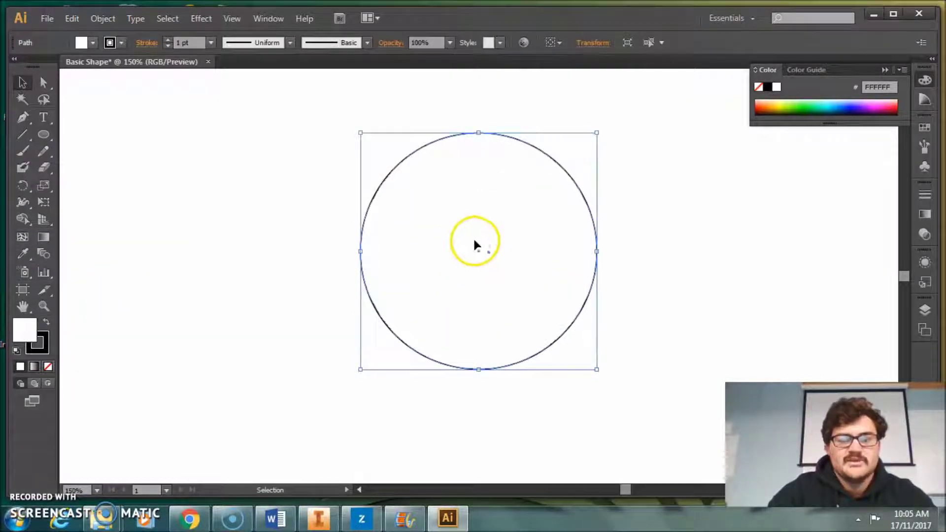
pyautogui.click(648, 220)
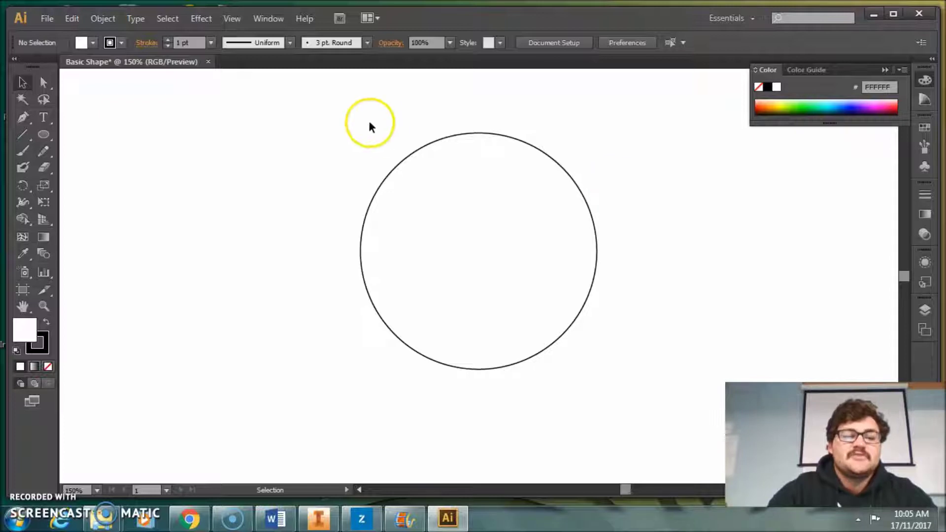
# Step: Draw two smaller circles, one from the big circle's top and one from its bottom
pyautogui.click(45, 136)
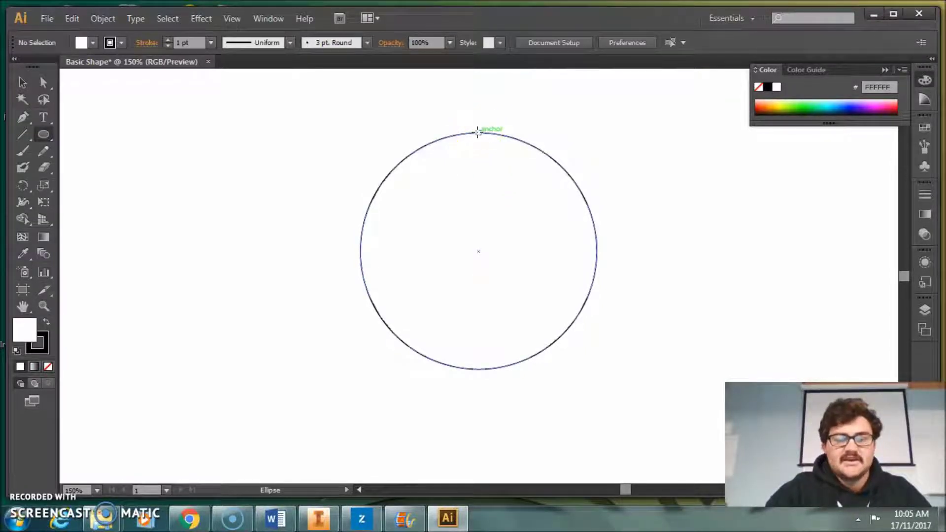
pyautogui.moveTo(477, 132); pyautogui.dragTo(565, 251)
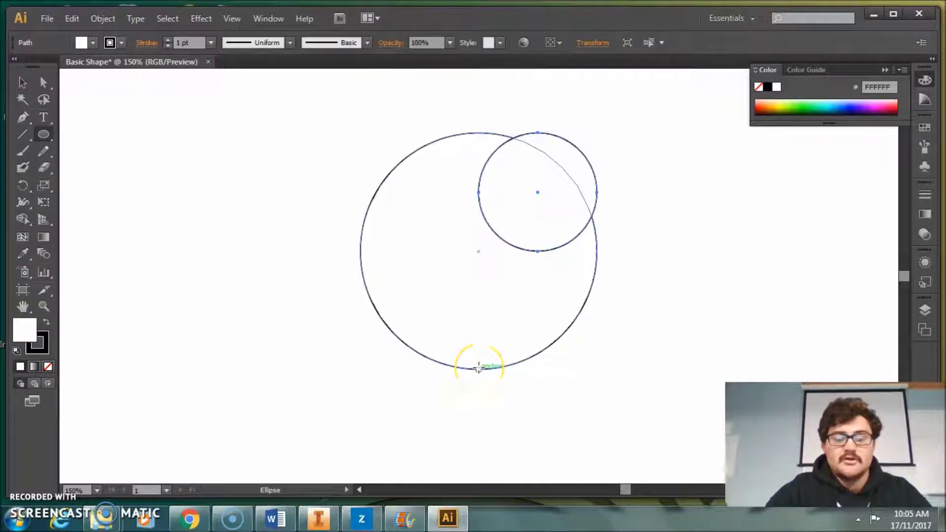
pyautogui.moveTo(479, 367); pyautogui.dragTo(392, 251)
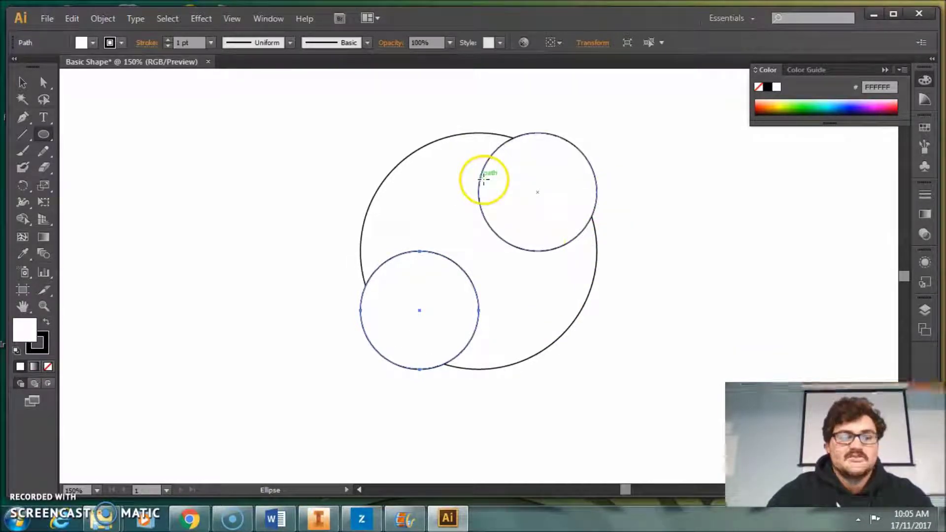
pyautogui.click(22, 82)
# Step: Select all three circles and apply Horizontal Align Center so they share one vertical axis
pyautogui.click(244, 144)
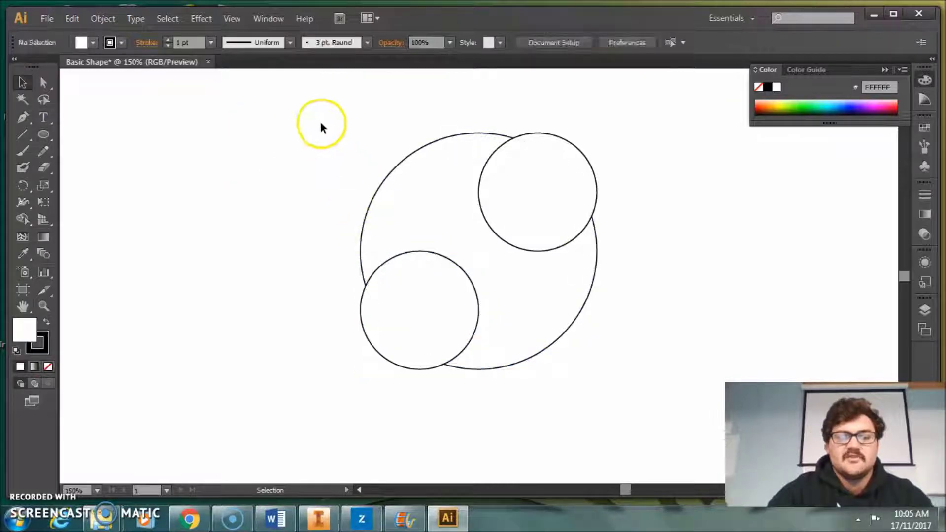
pyautogui.moveTo(279, 99); pyautogui.dragTo(657, 401)
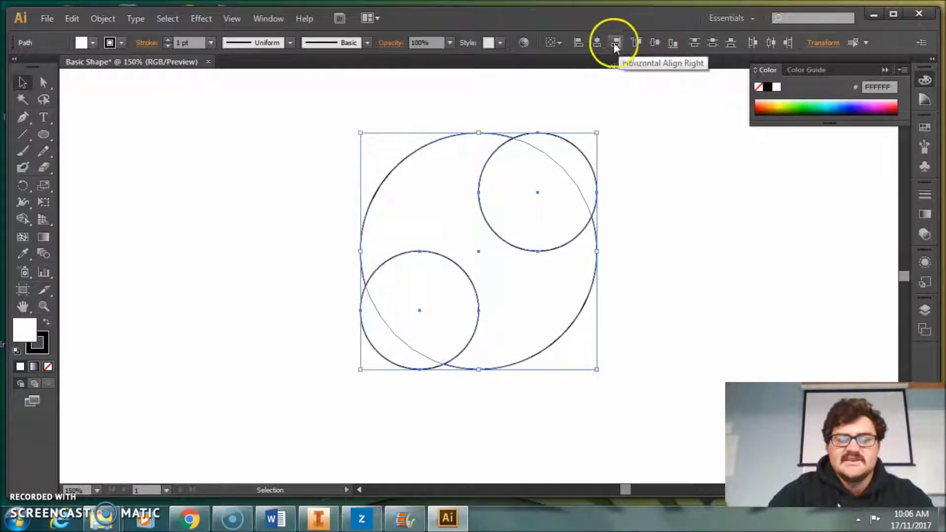
pyautogui.click(597, 43)
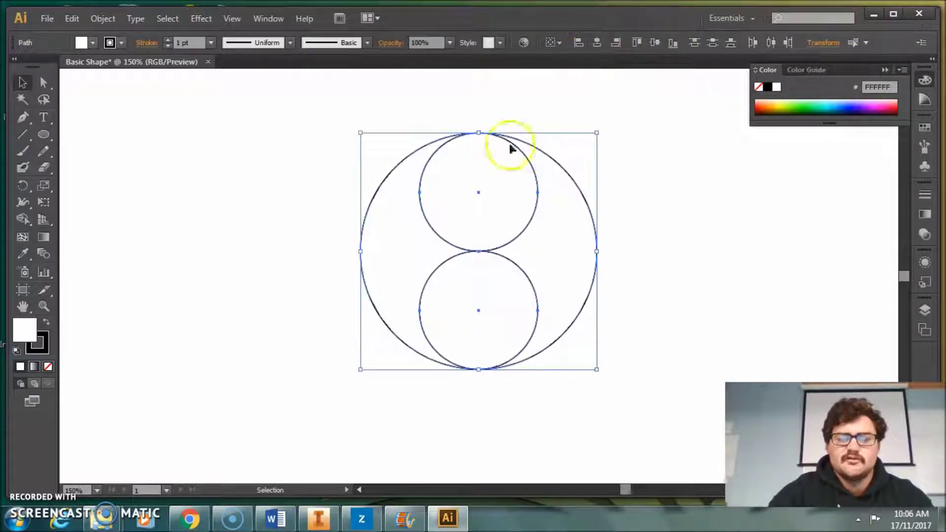
pyautogui.click(691, 212)
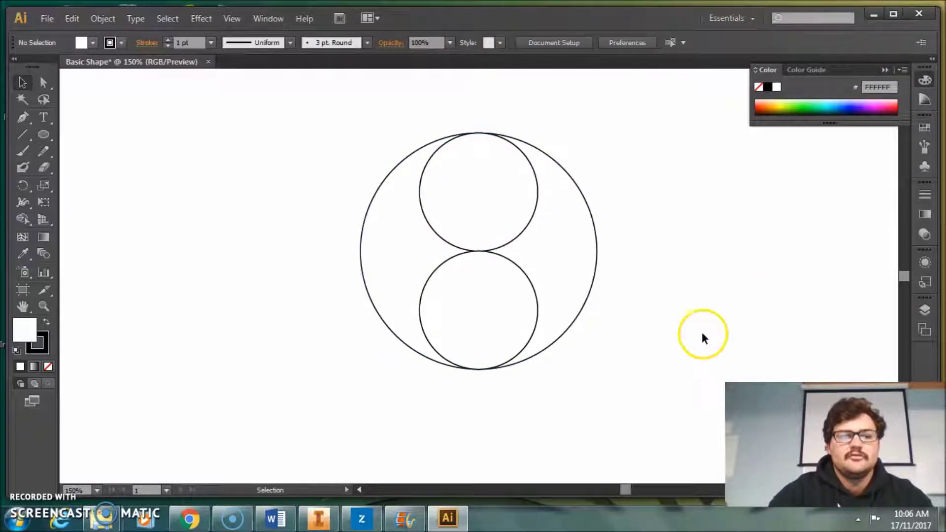
# Step: Create a 10 mm circle and place it at the upper circle's centre
pyautogui.click(43, 134)
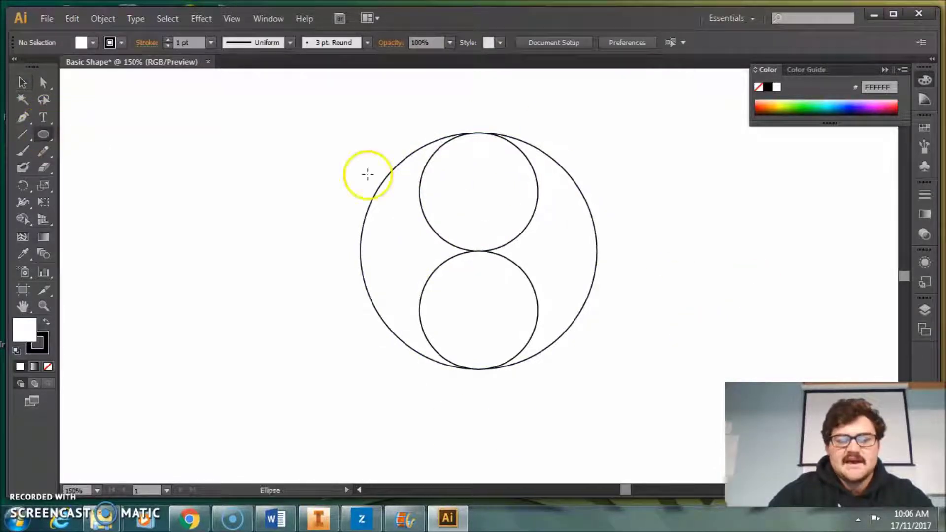
pyautogui.click(481, 193)
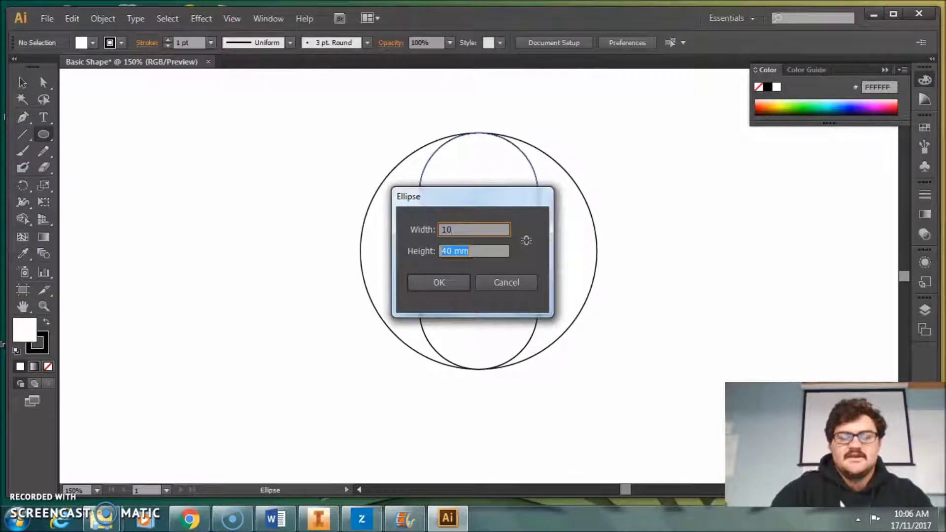
pyautogui.write('10')
pyautogui.press('Return')
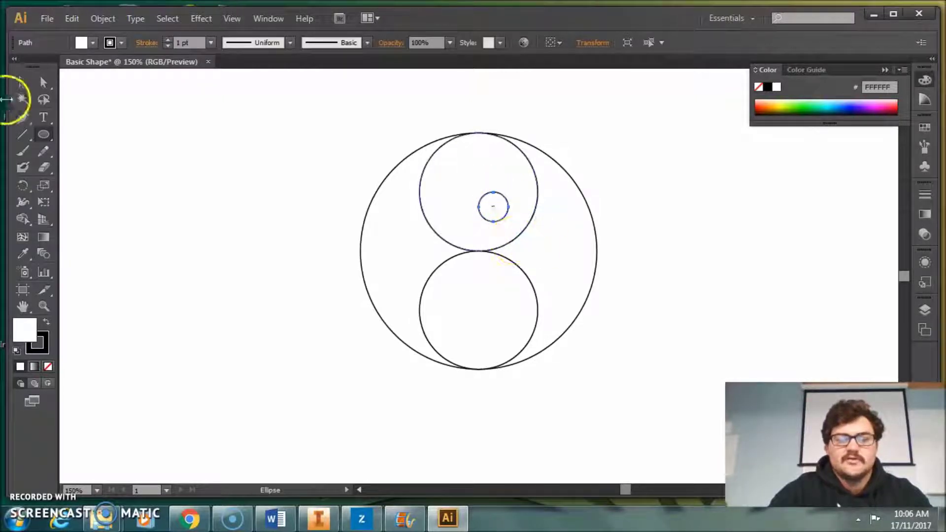
pyautogui.click(22, 82)
pyautogui.moveTo(487, 201)
pyautogui.mouseDown()
pyautogui.moveTo(472, 181)
pyautogui.moveTo(477, 191)
pyautogui.mouseUp()
pyautogui.click(718, 213)
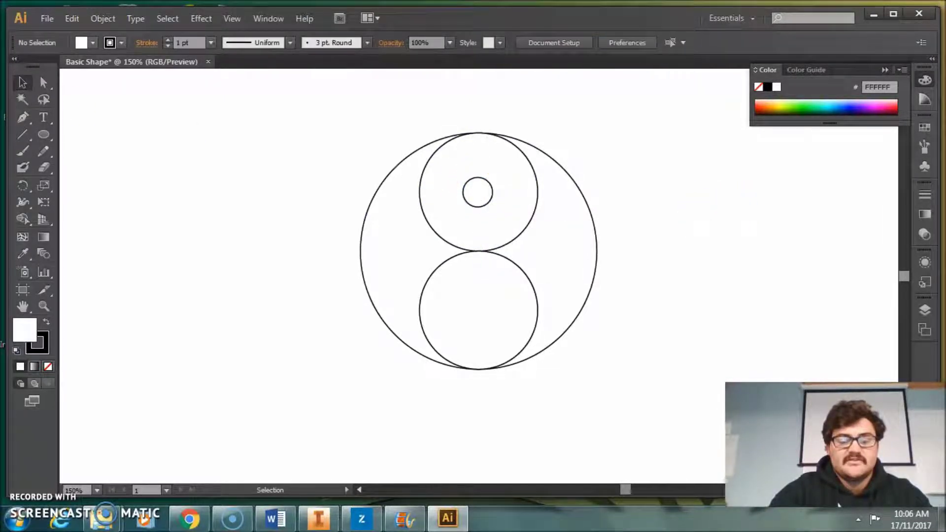
# Step: Add another 10 mm circle and move it to the lower circle's centre
pyautogui.click(44, 132)
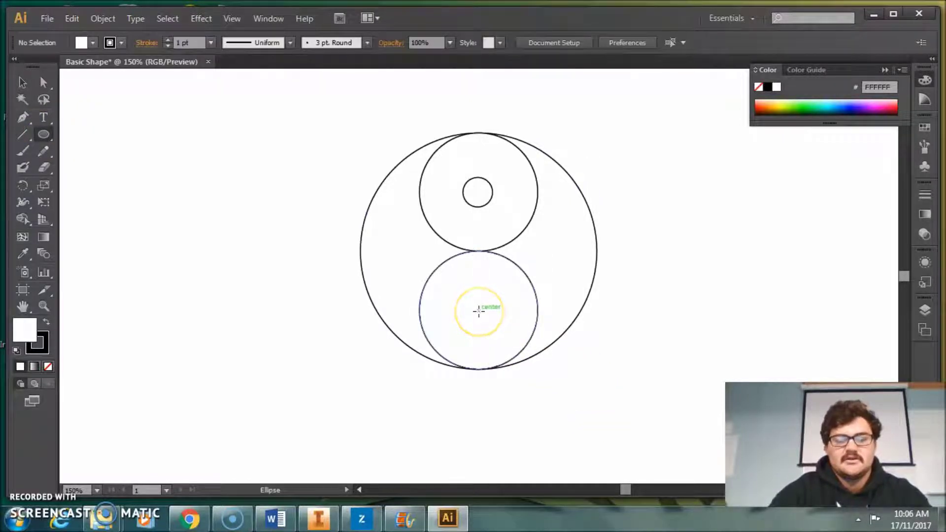
pyautogui.click(479, 310)
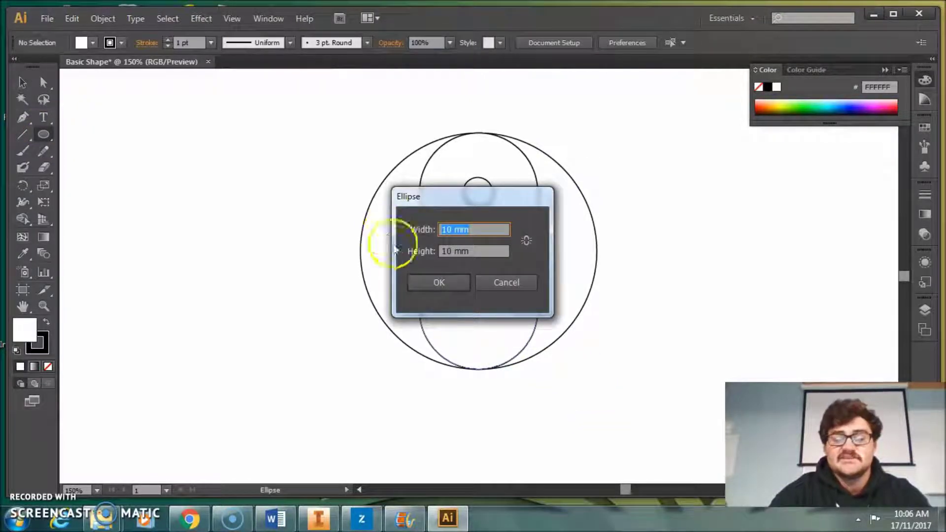
pyautogui.click(440, 284)
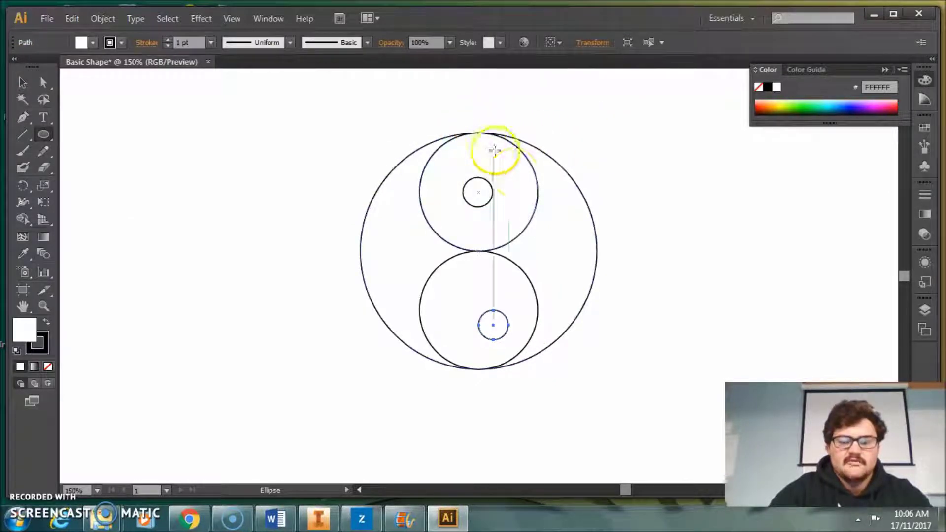
pyautogui.click(20, 84)
pyautogui.moveTo(496, 329); pyautogui.dragTo(480, 310)
pyautogui.click(711, 351)
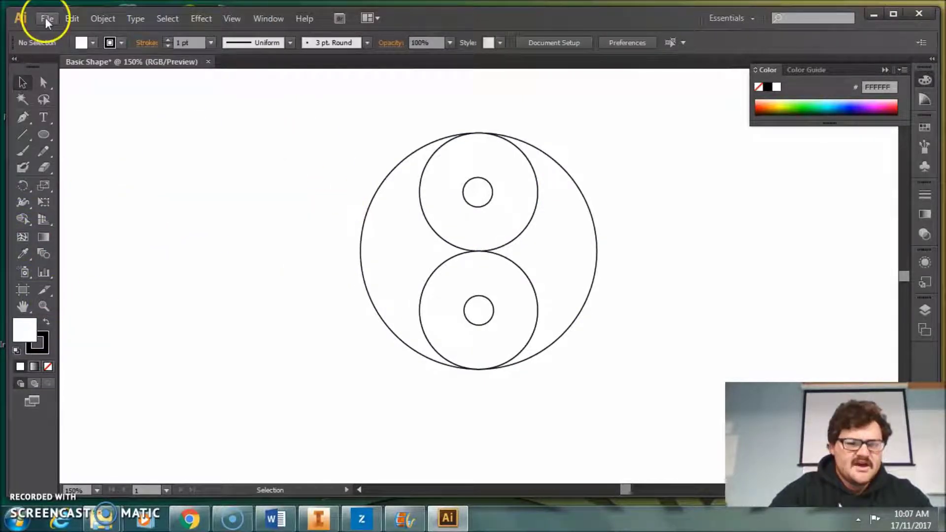
# Step: Use the Shape Builder to merge each stacked circle with its adjacent crescent, forming the S-curve halves
pyautogui.moveTo(262, 89); pyautogui.dragTo(688, 400)
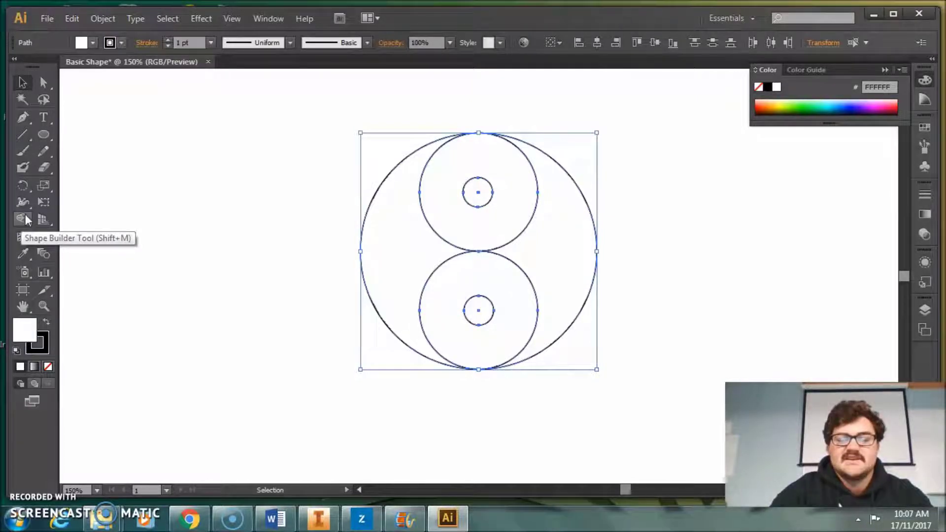
pyautogui.click(23, 218)
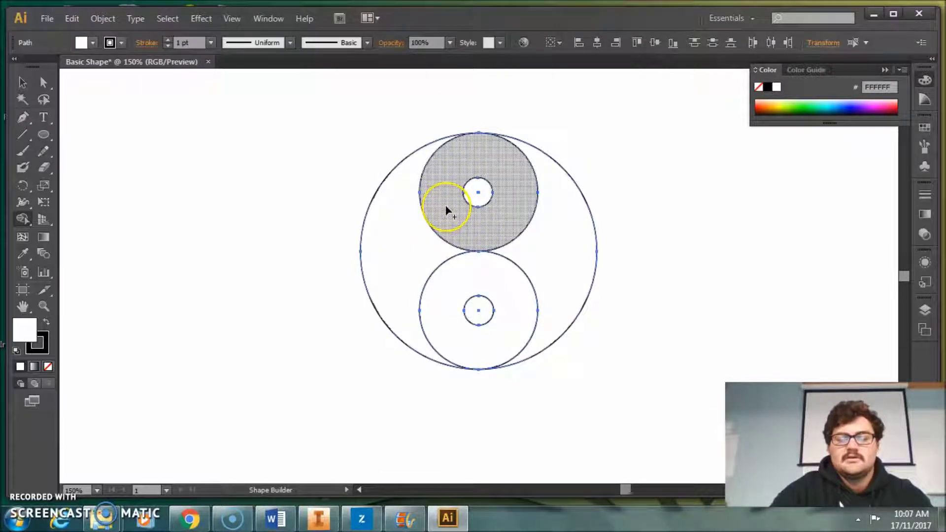
pyautogui.moveTo(446, 211); pyautogui.dragTo(394, 243)
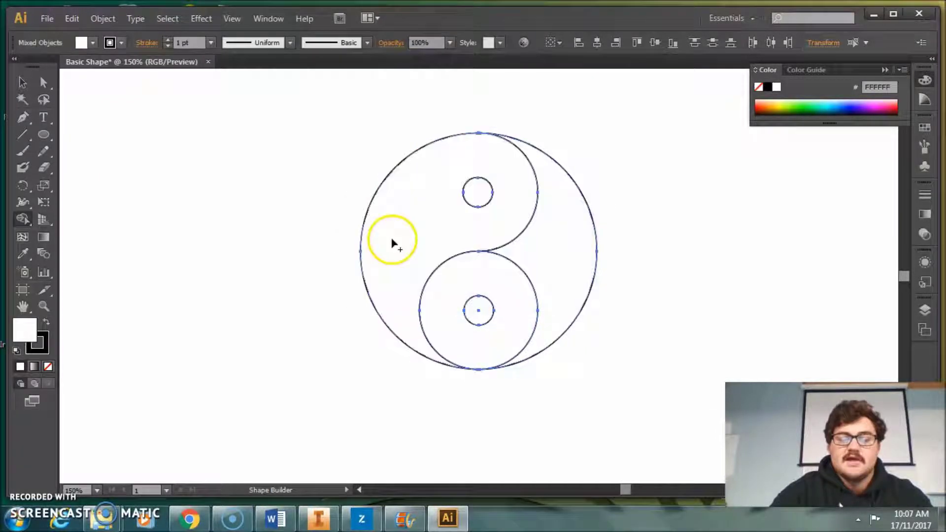
pyautogui.moveTo(504, 319)
pyautogui.mouseDown()
pyautogui.moveTo(547, 303)
pyautogui.moveTo(571, 277)
pyautogui.moveTo(514, 307)
pyautogui.moveTo(555, 257)
pyautogui.moveTo(554, 225)
pyautogui.moveTo(512, 301)
pyautogui.mouseUp()
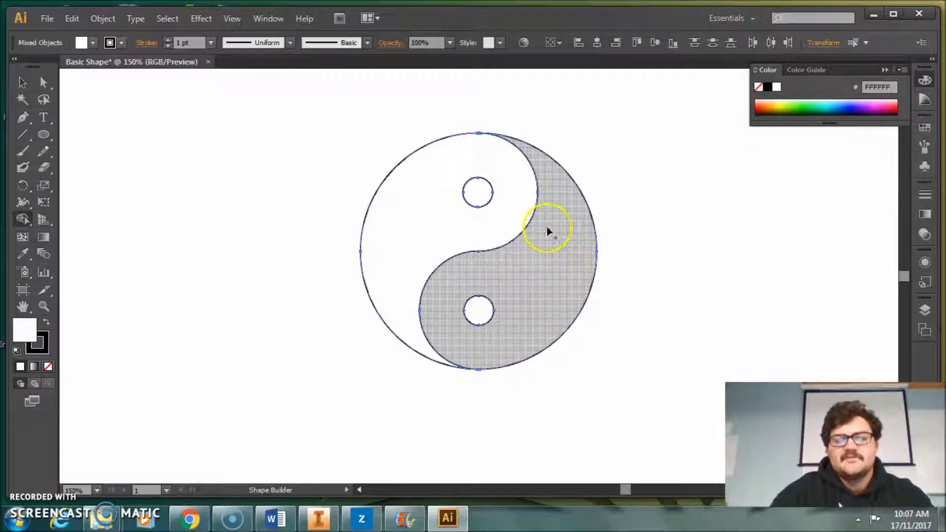
# Step: Fill the small upper dot with cyan
pyautogui.click(21, 85)
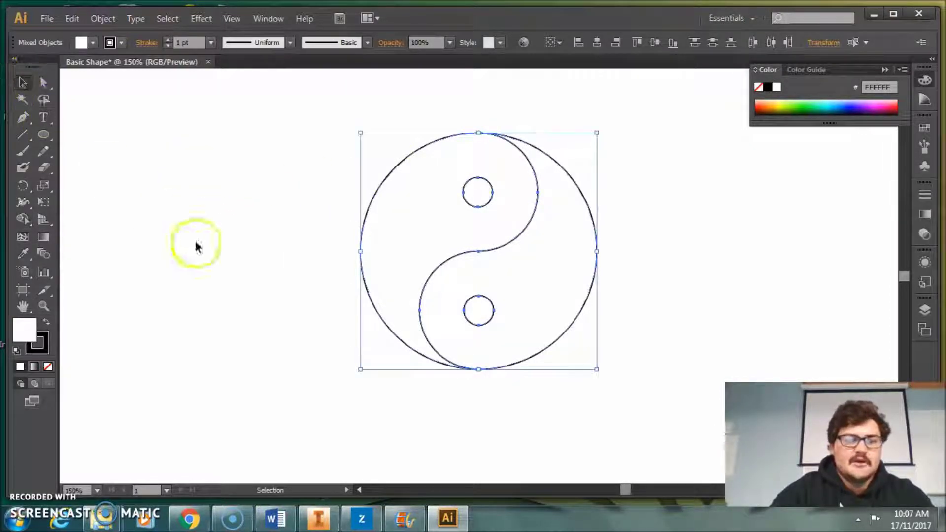
pyautogui.click(353, 131)
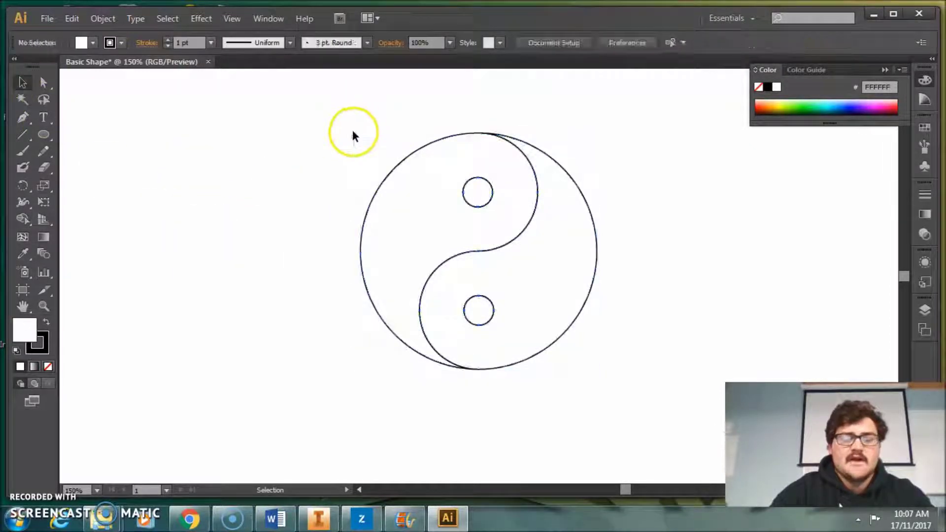
pyautogui.click(488, 203)
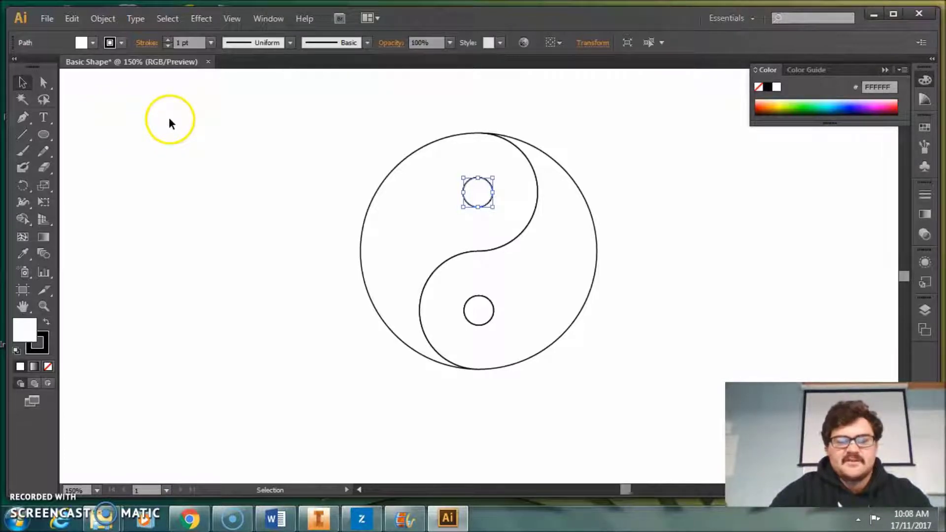
pyautogui.click(93, 44)
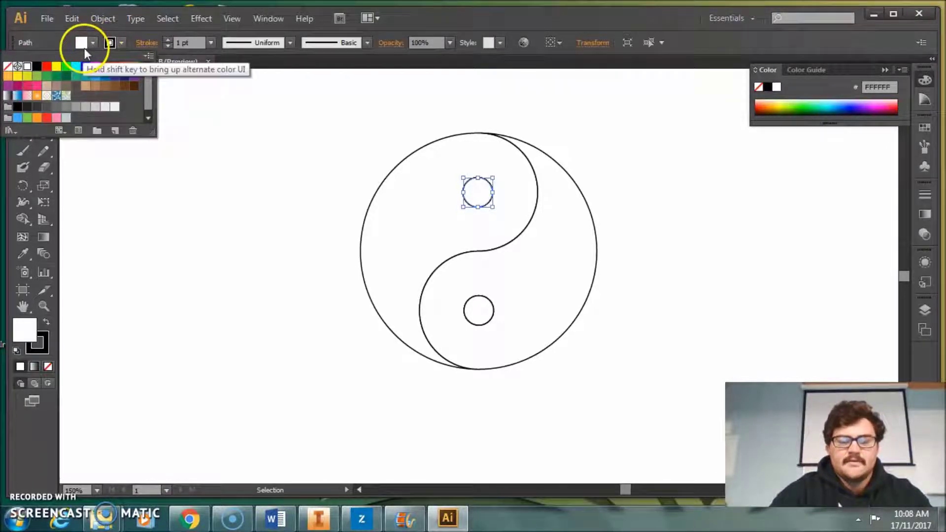
pyautogui.click(76, 66)
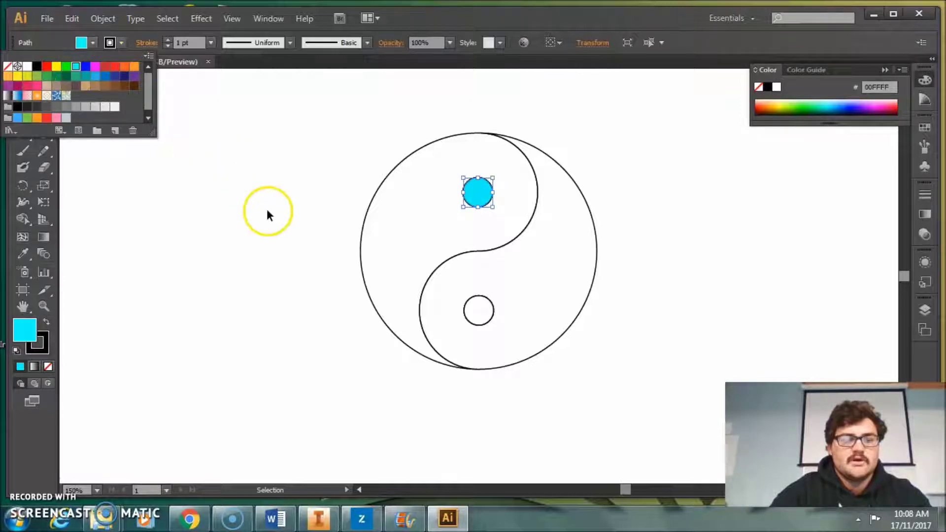
pyautogui.press('Escape')
pyautogui.click(266, 237)
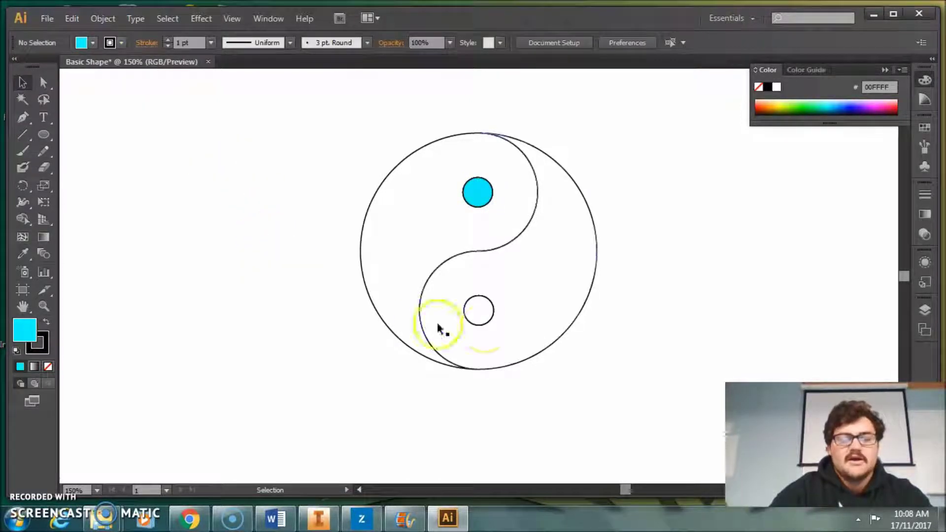
# Step: Fill the right-hand yin-yang half with cyan
pyautogui.click(526, 325)
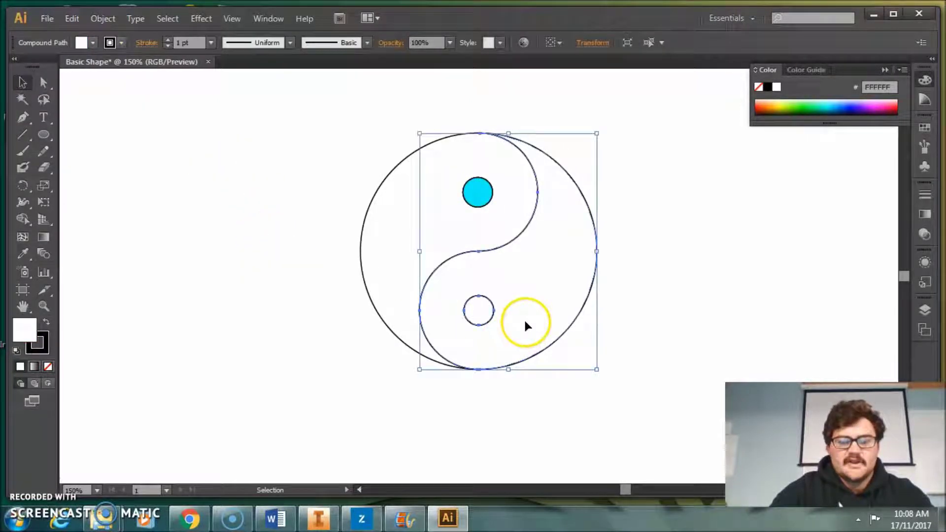
pyautogui.click(92, 42)
pyautogui.click(77, 66)
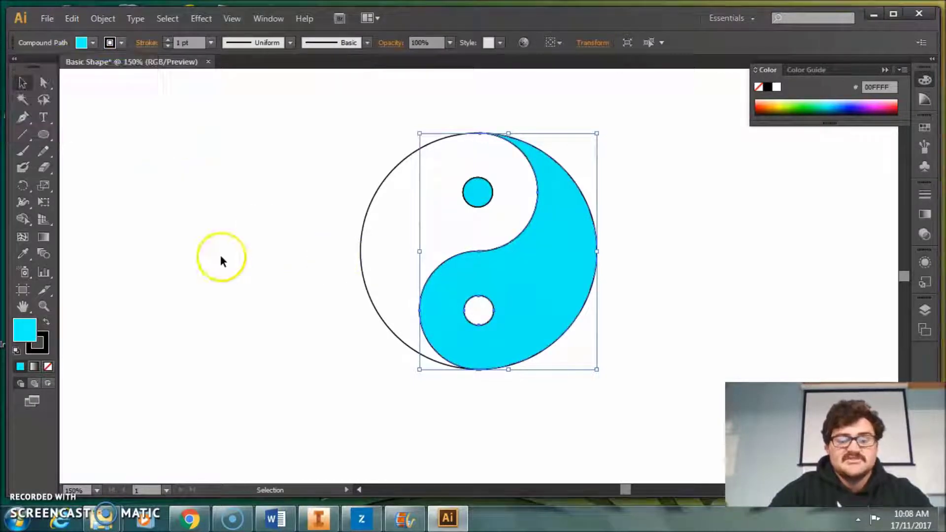
pyautogui.click(666, 254)
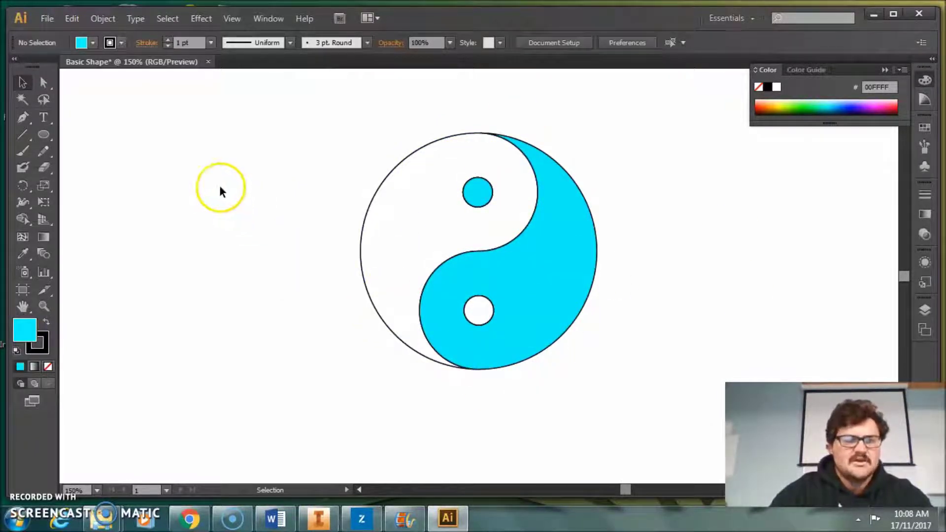
# Step: Save as Basic Shape.ai in a new 'Laser Cutting Basic Shape' folder under CAD 3D Printing
pyautogui.click(47, 20)
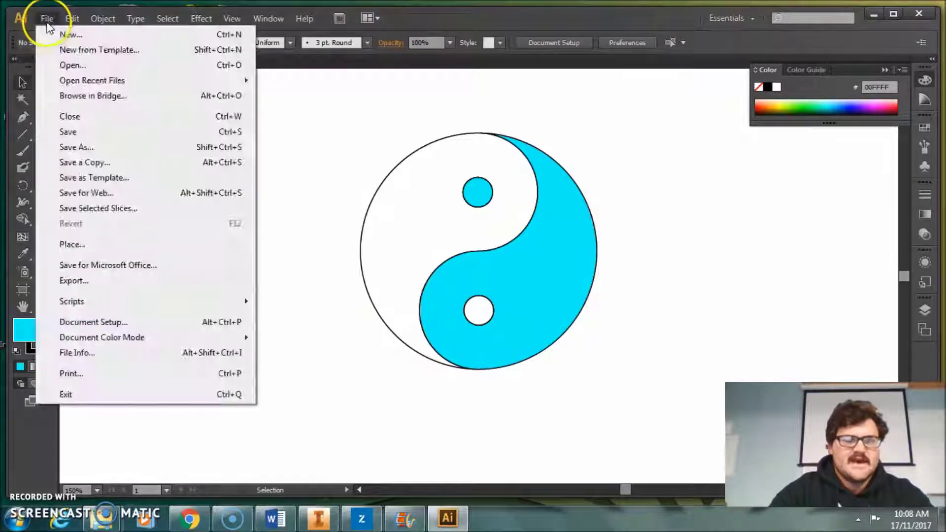
pyautogui.click(94, 132)
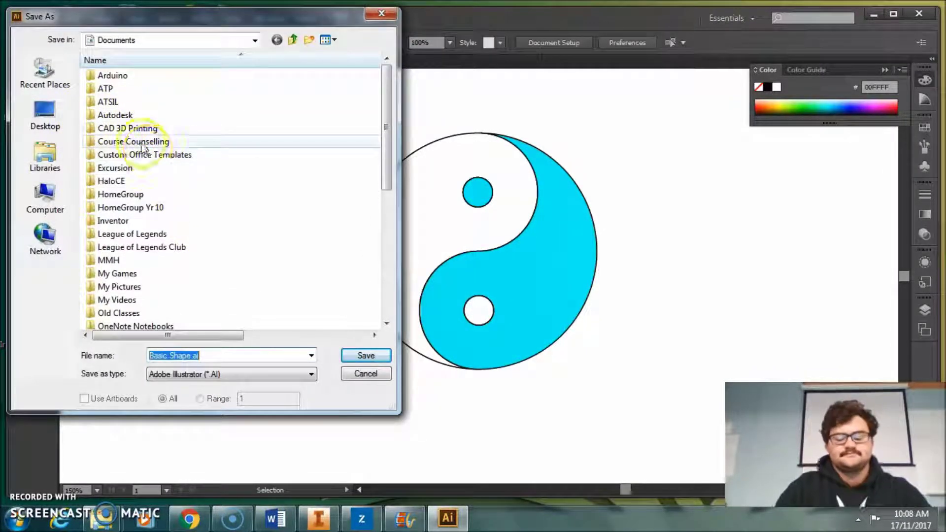
pyautogui.doubleClick(123, 129)
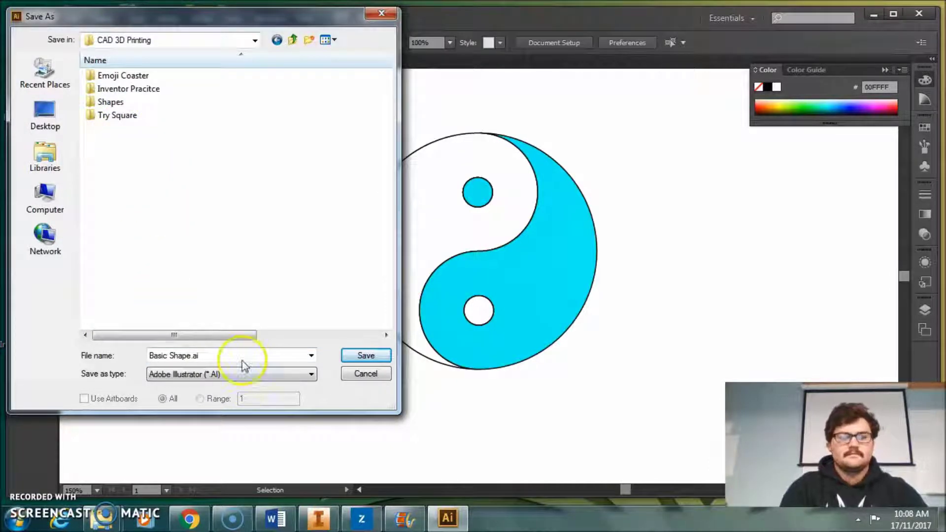
pyautogui.click(309, 40)
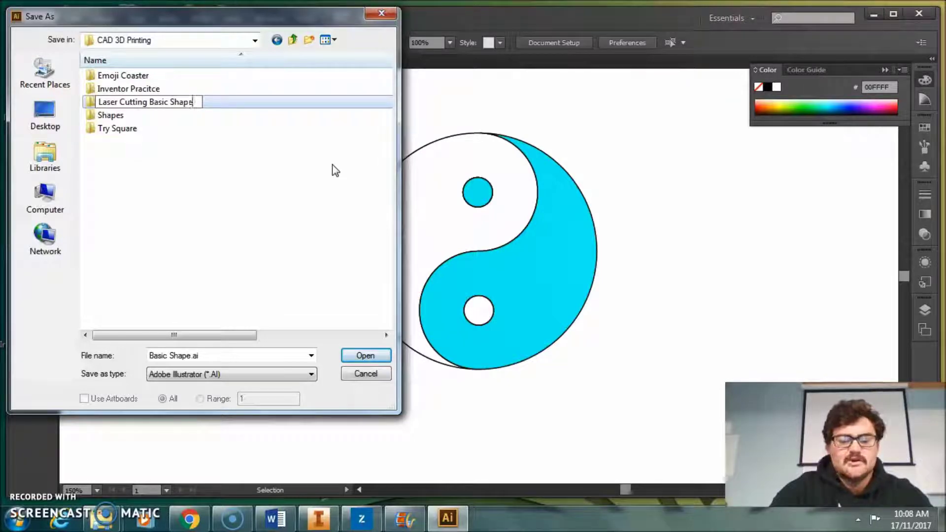
pyautogui.press('Return')
pyautogui.press('Return')
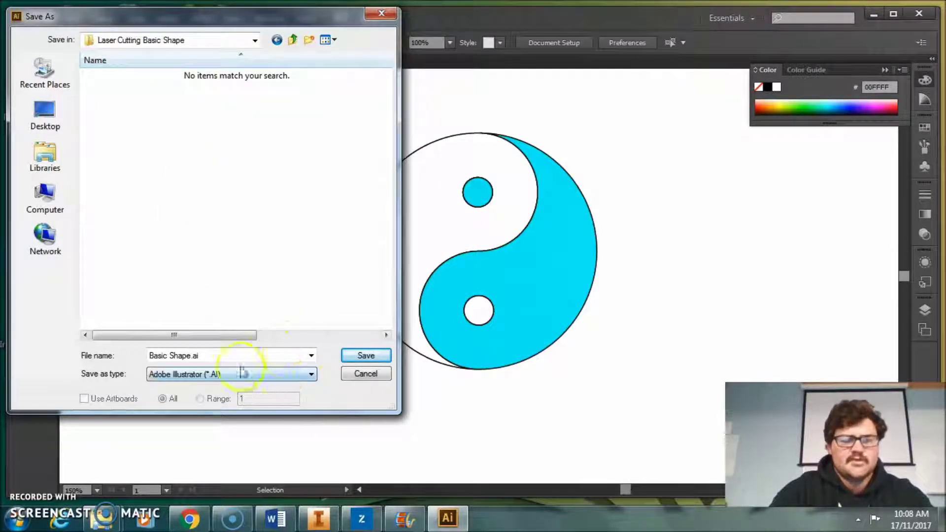
pyautogui.click(362, 356)
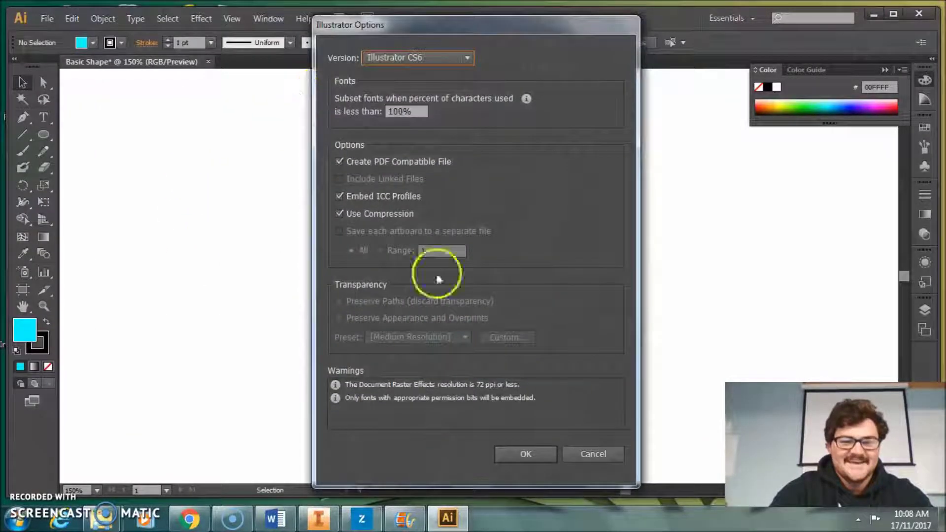
pyautogui.click(546, 453)
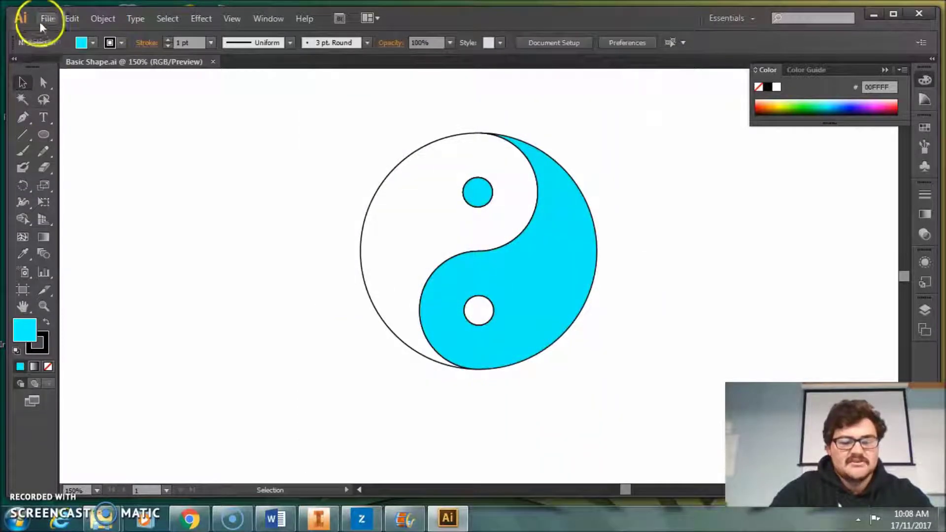
# Step: Save a copy as Basic Shape.svg with SVG (*.SVG) type and default SVG options
pyautogui.click(43, 20)
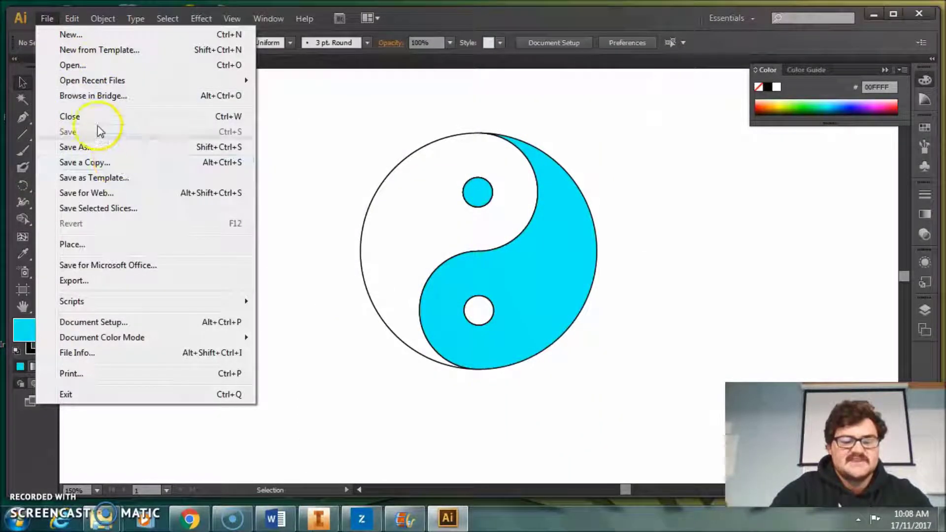
pyautogui.click(88, 148)
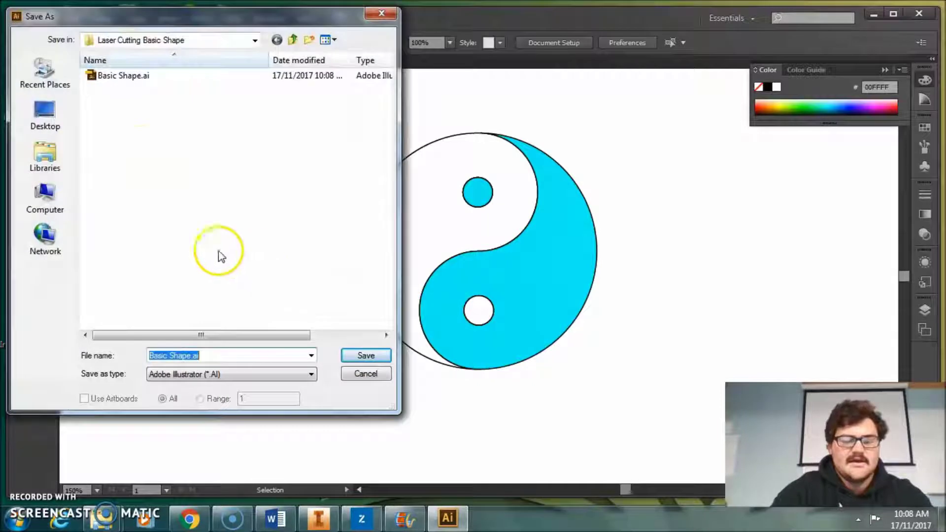
pyautogui.click(235, 375)
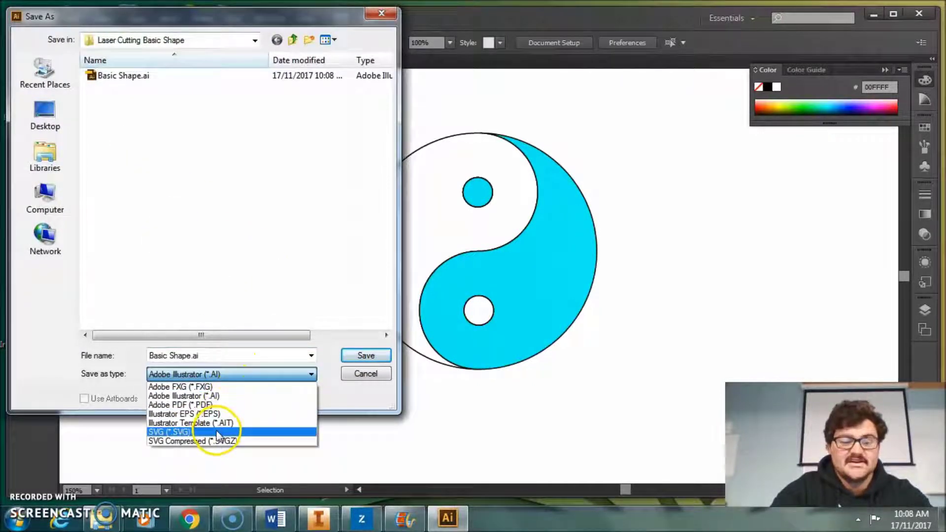
pyautogui.click(171, 432)
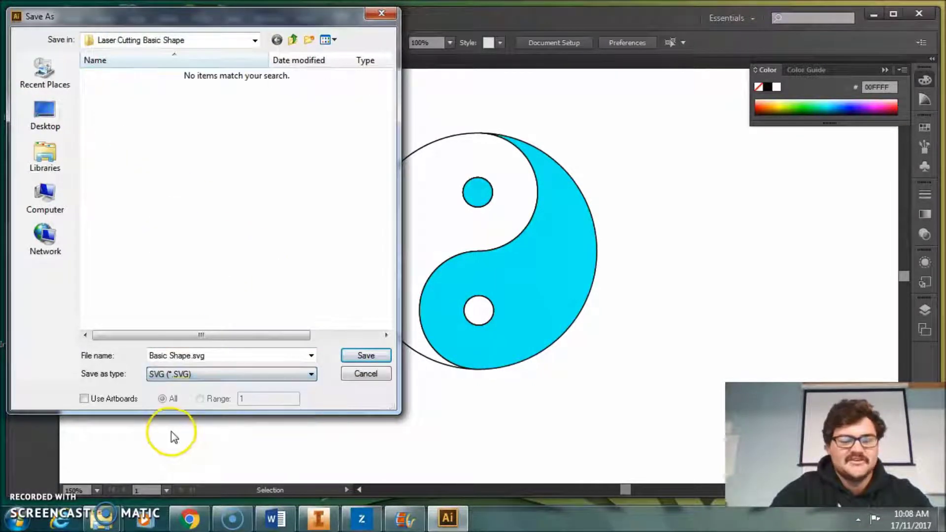
pyautogui.click(363, 356)
pyautogui.click(540, 320)
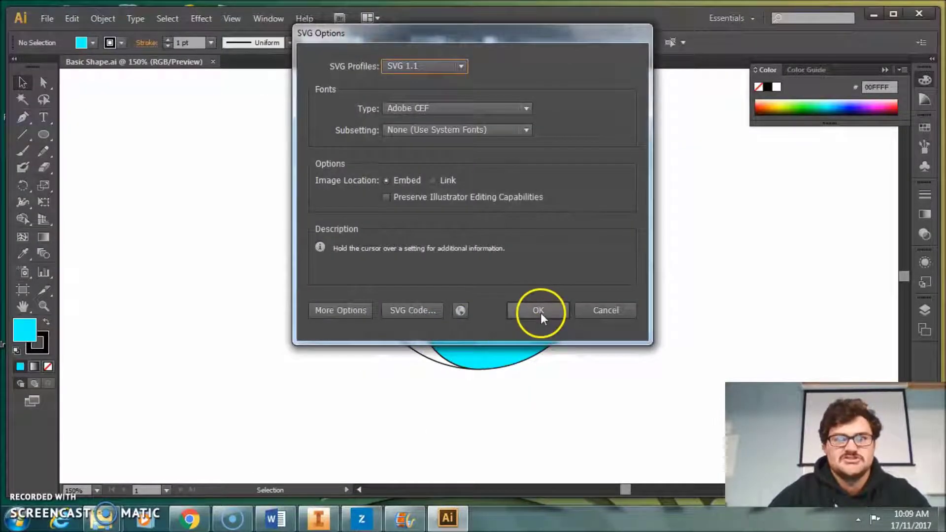
pyautogui.click(172, 180)
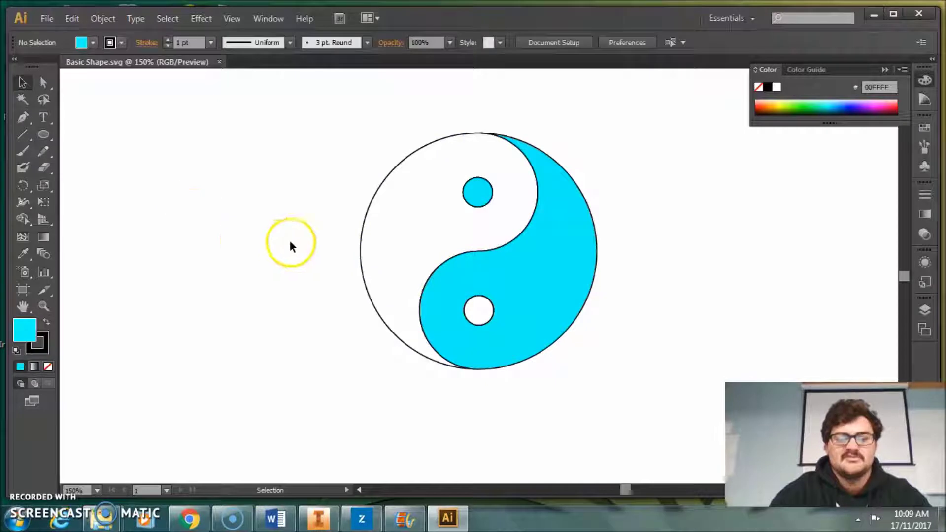